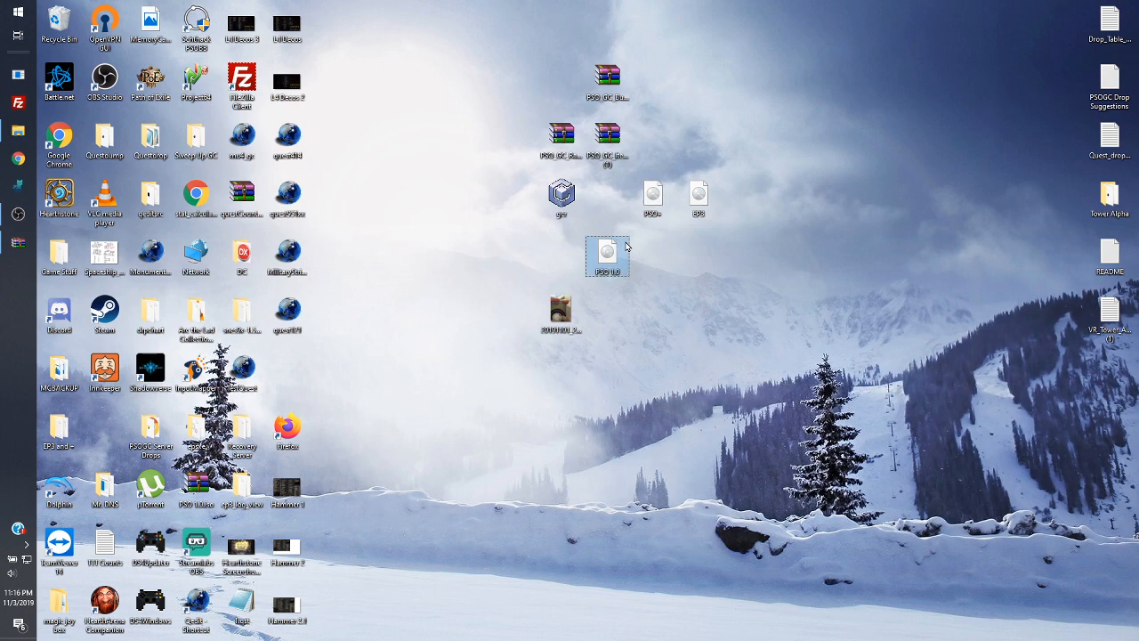
pyautogui.click(665, 198)
pyautogui.click(717, 197)
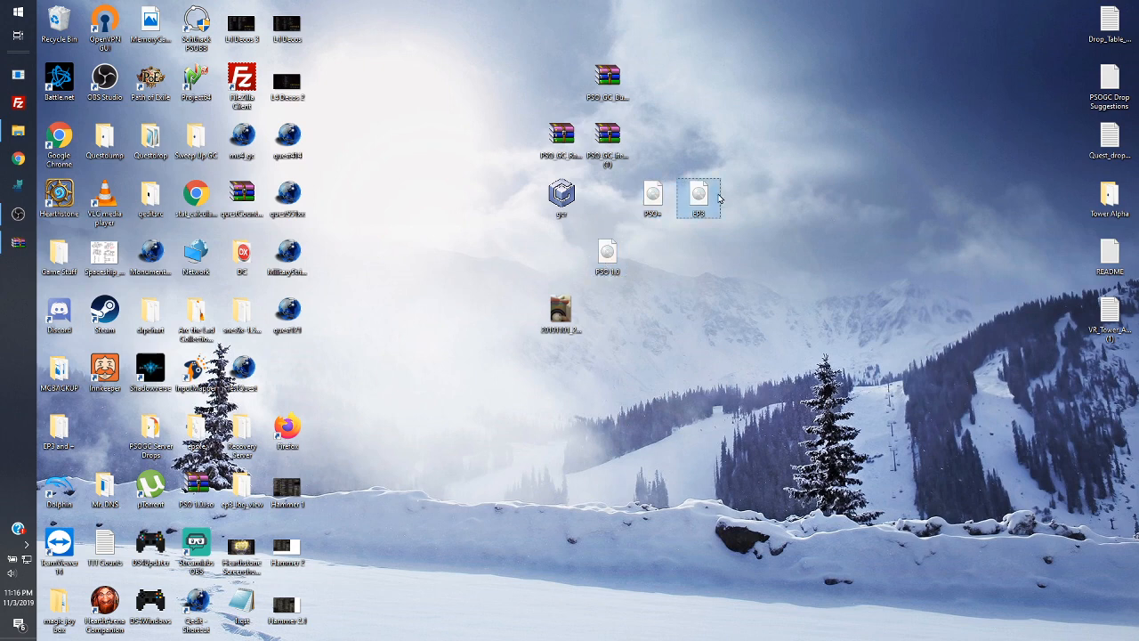
pyautogui.click(692, 259)
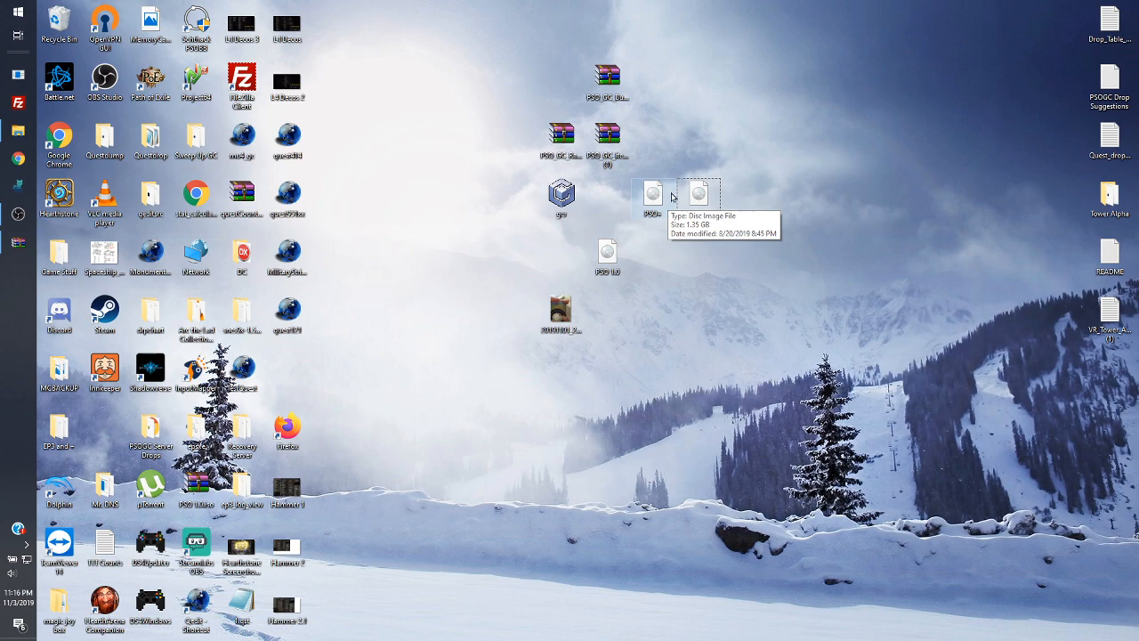
# Open the PSO Palace GameCube downloads page in a maximized Chrome window, review the GCRebuilder entry and file patches, and minimize the browser
pyautogui.click(23, 159)
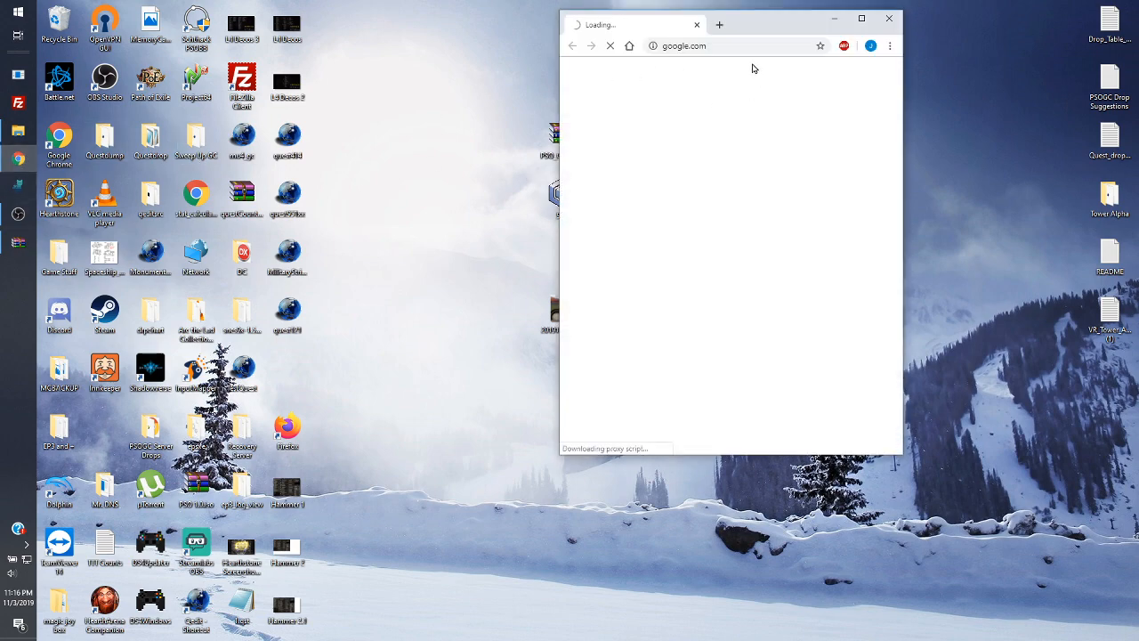
pyautogui.click(756, 46)
pyautogui.write('psopalac')
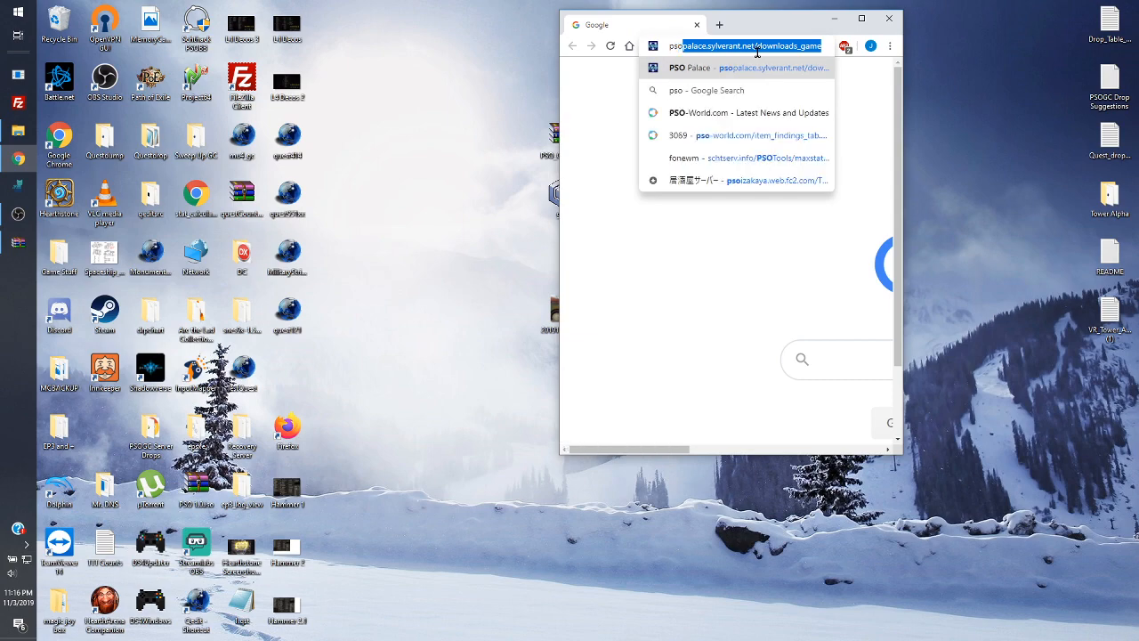
pyautogui.press('Return')
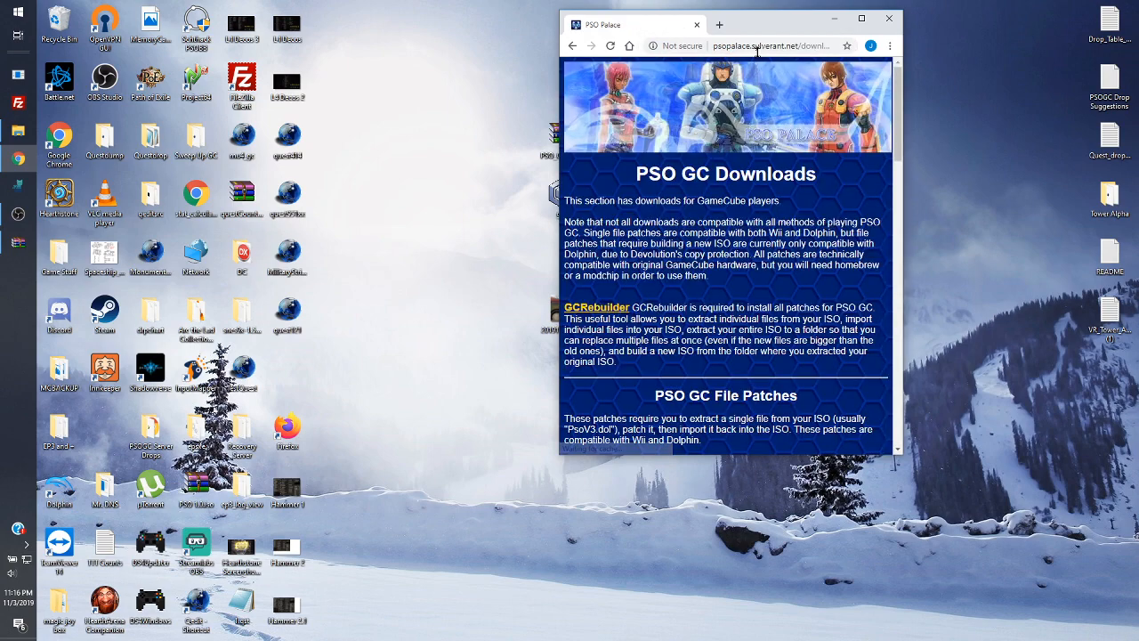
pyautogui.click(862, 19)
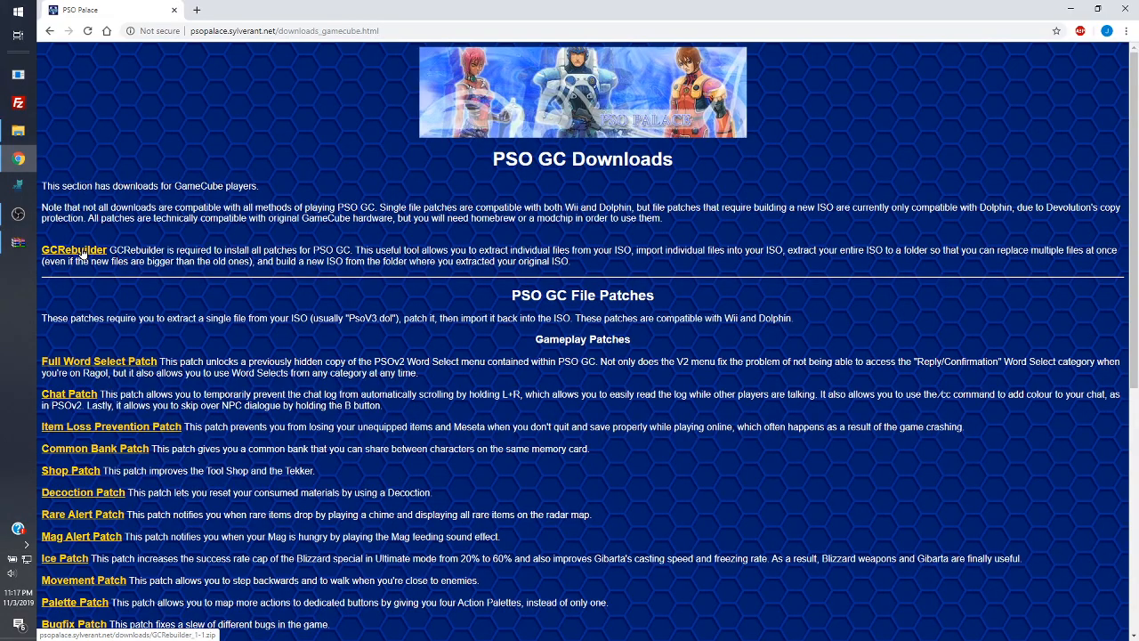
pyautogui.scroll(-2, 83, 252)
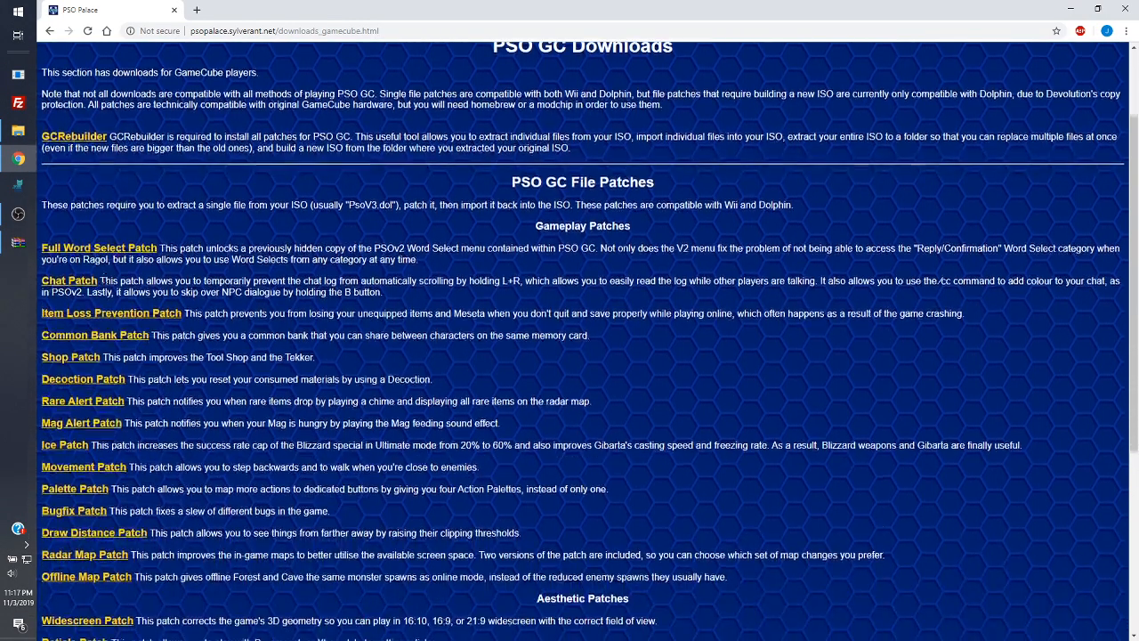
pyautogui.scroll(-3, 138, 290)
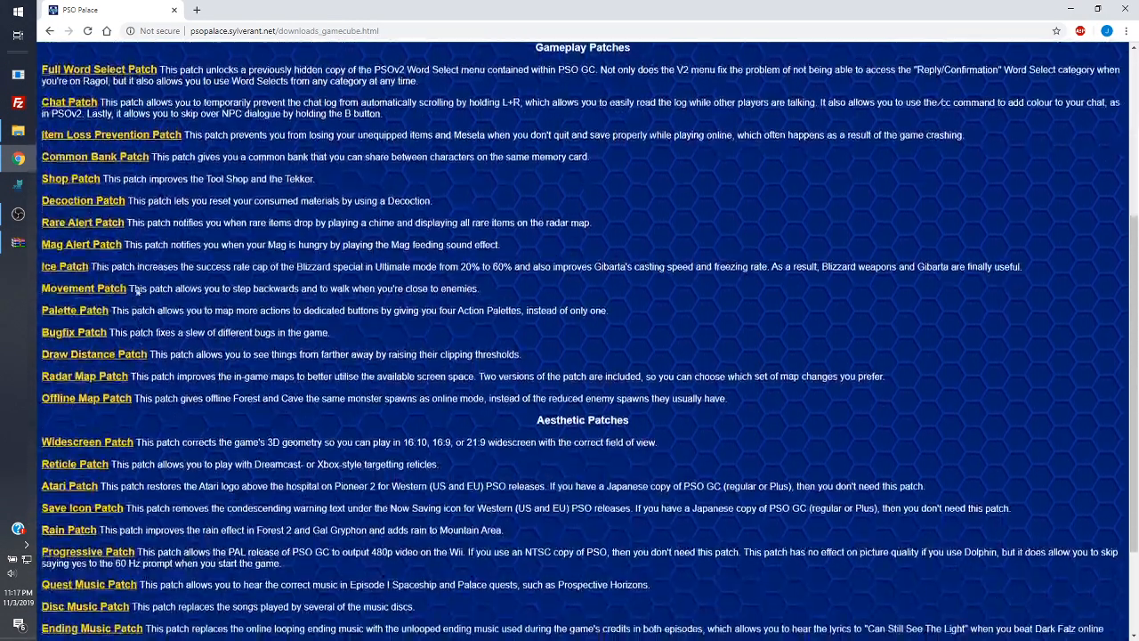
pyautogui.scroll(-1, 138, 290)
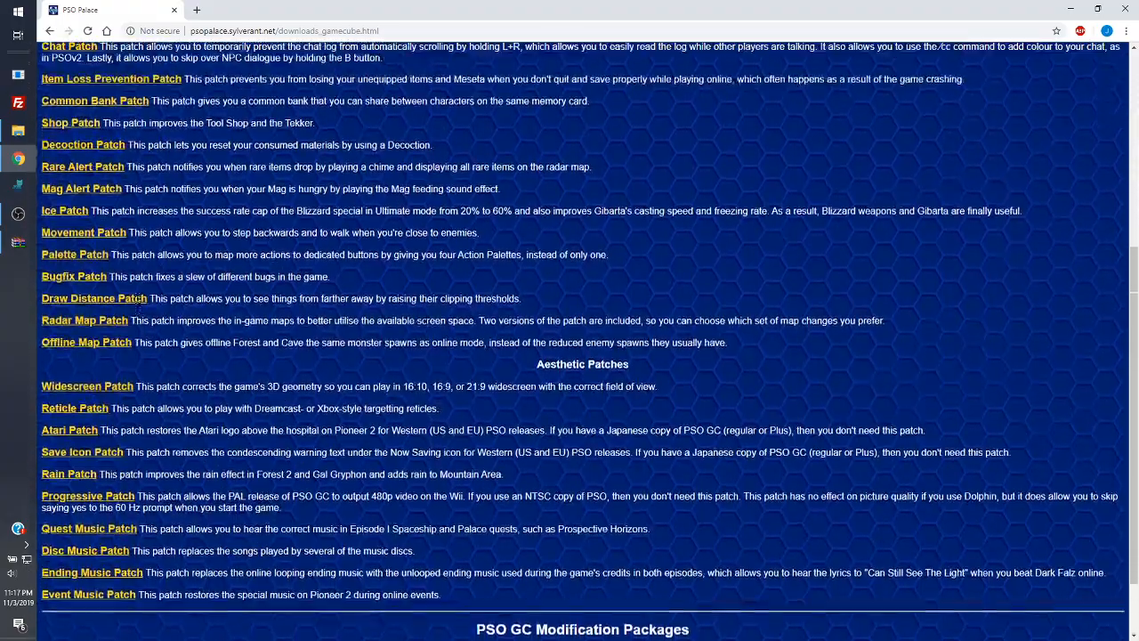
pyautogui.scroll(1, 138, 299)
pyautogui.click(18, 159)
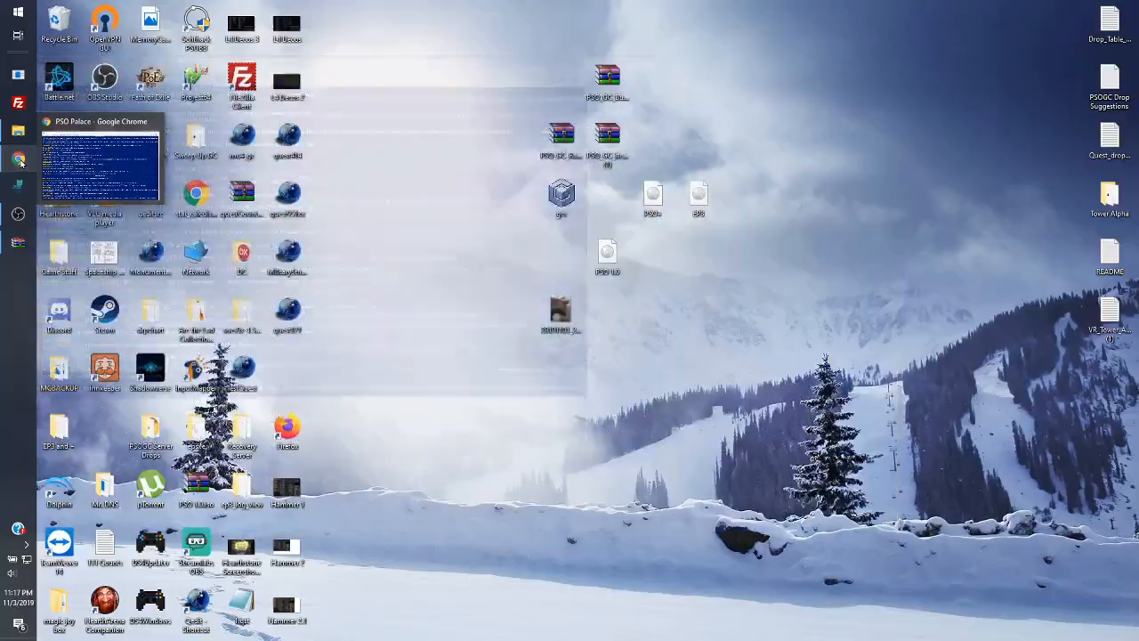
# Launch GCRebuilder from the desktop and move its window clear of the ISO and archive icons
pyautogui.doubleClick(564, 196)
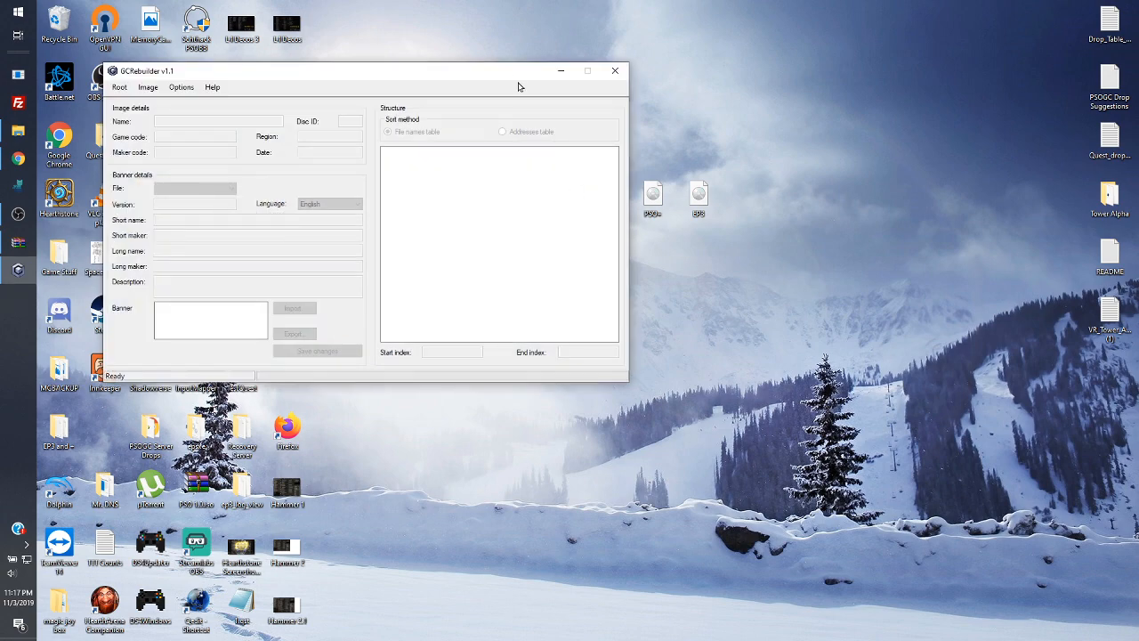
pyautogui.moveTo(519, 75); pyautogui.dragTo(722, 350)
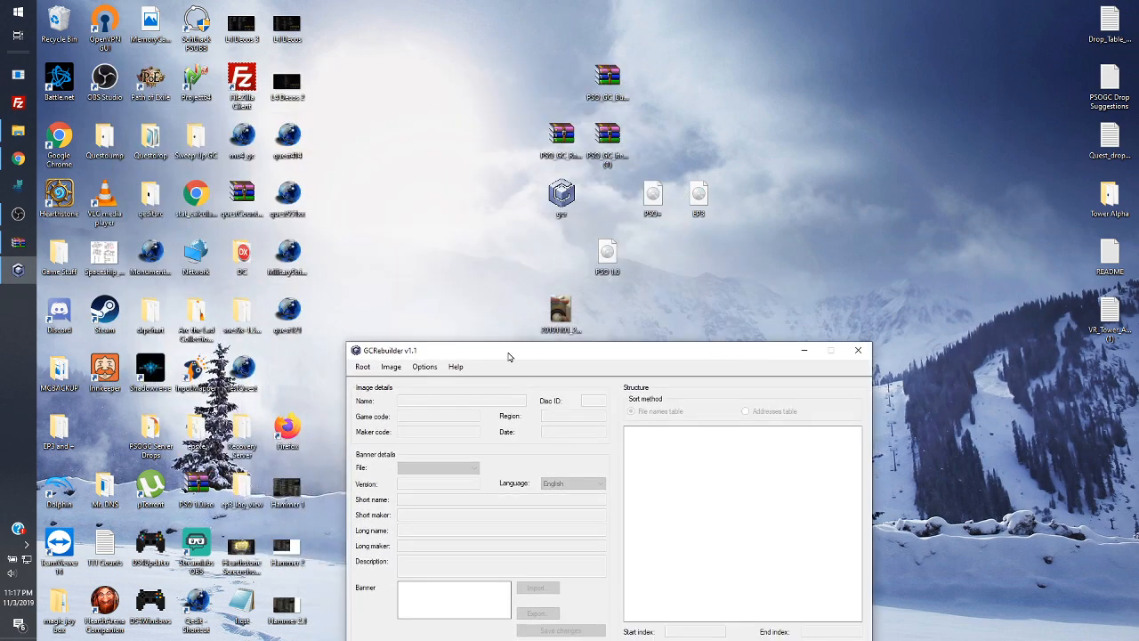
pyautogui.moveTo(509, 356); pyautogui.dragTo(574, 319)
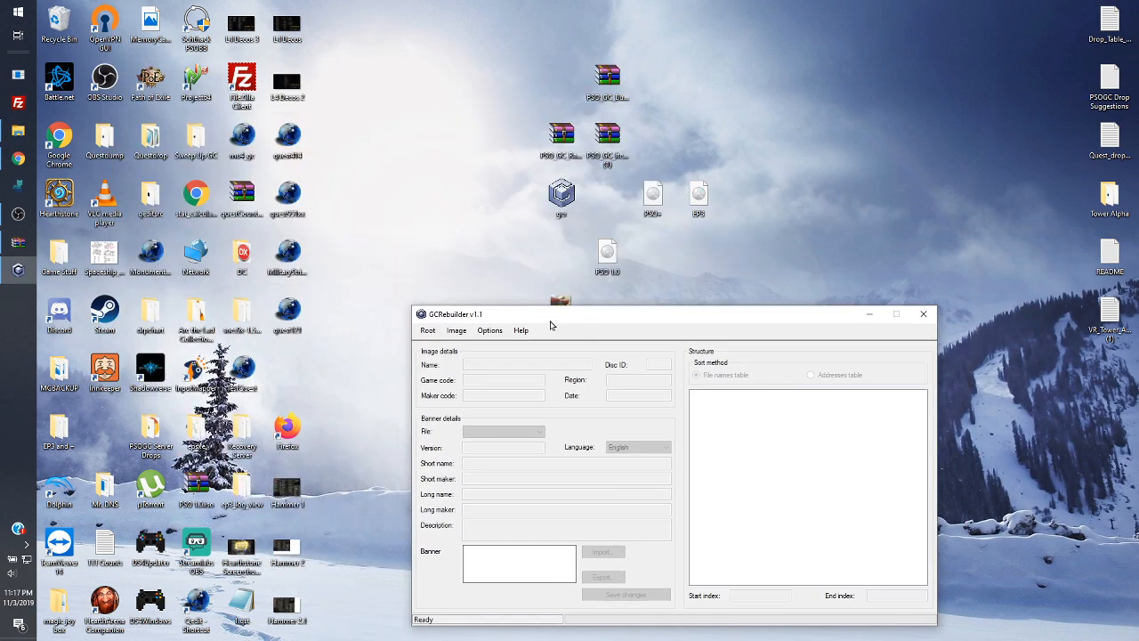
# Open the PSO 1.0 disc image from the Desktop in GCRebuilder
pyautogui.click(463, 335)
pyautogui.click(459, 332)
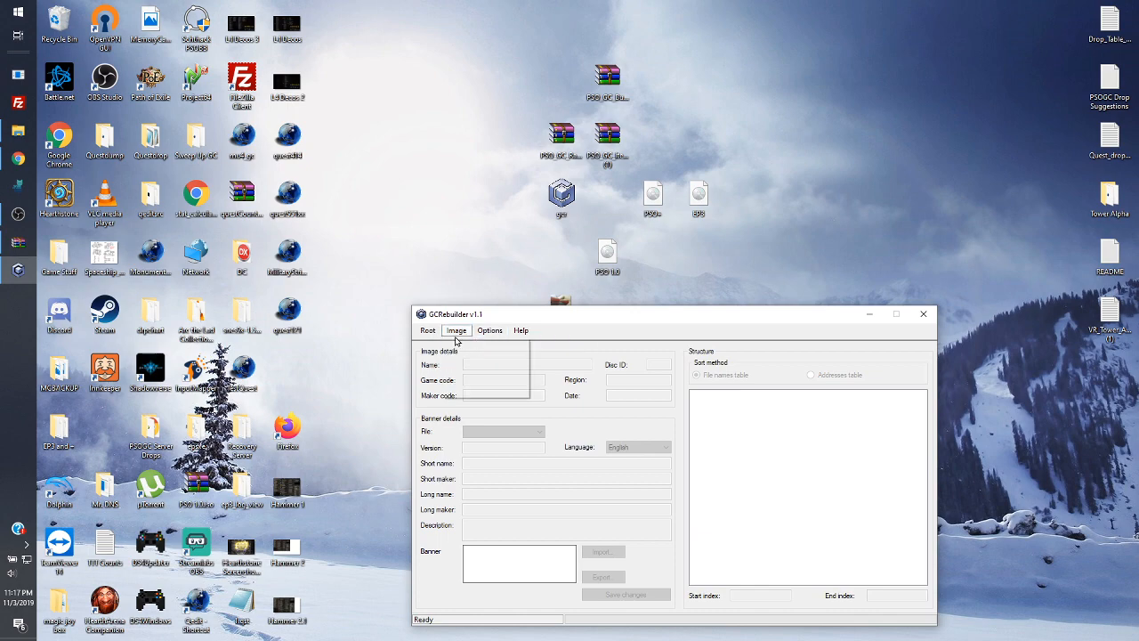
pyautogui.click(460, 332)
pyautogui.click(466, 345)
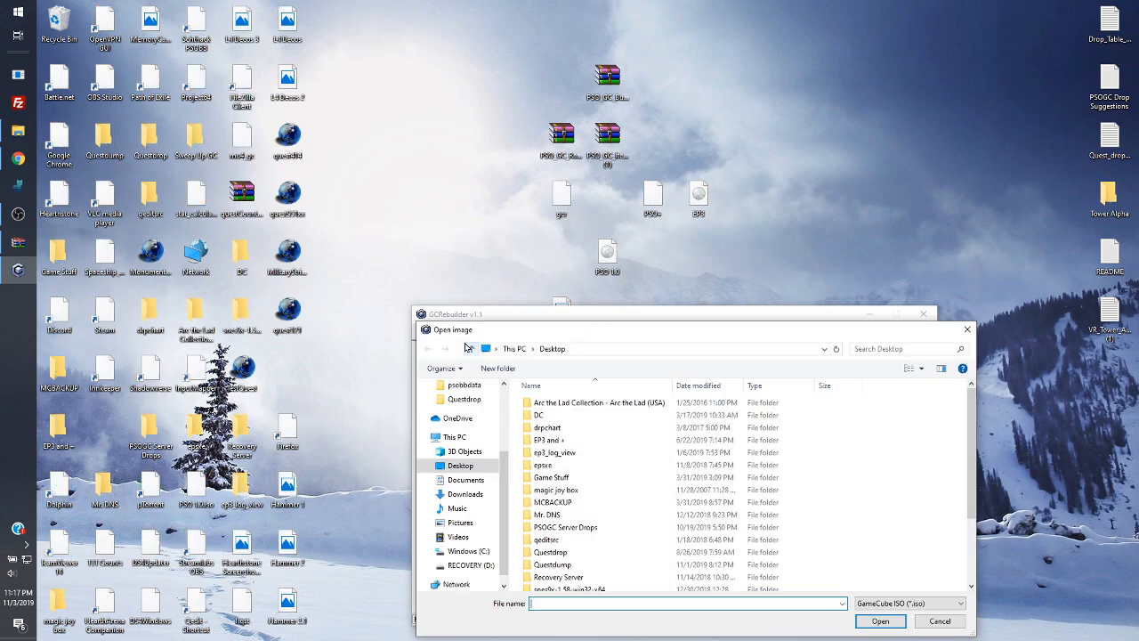
pyautogui.moveTo(512, 326); pyautogui.dragTo(516, 181)
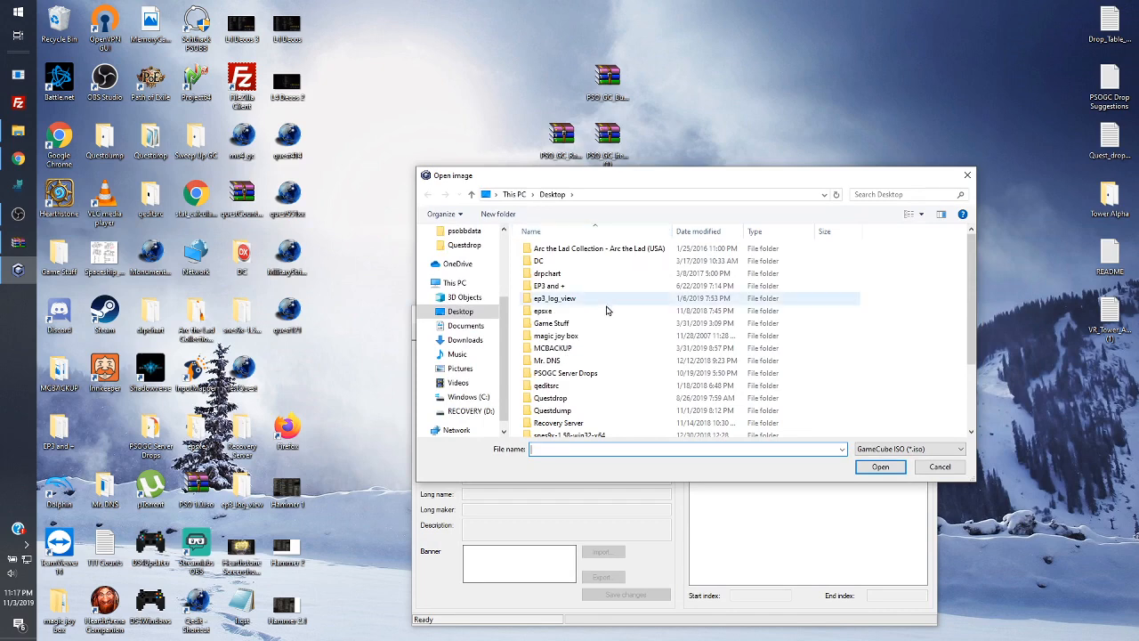
pyautogui.scroll(-2, 606, 310)
pyautogui.scroll(-1, 606, 309)
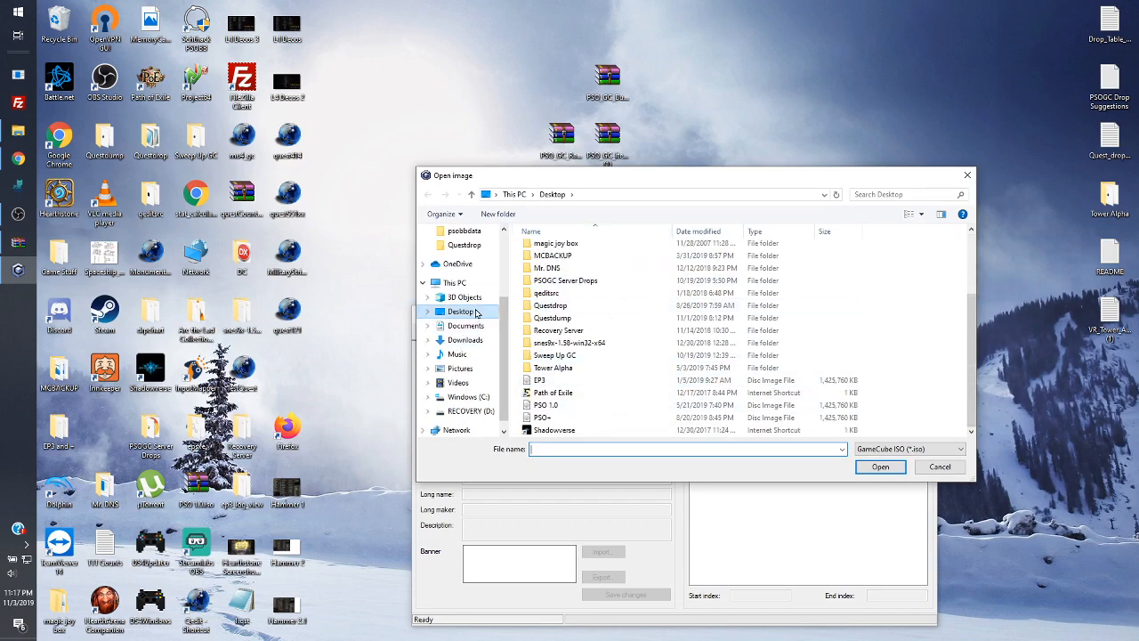
pyautogui.click(564, 418)
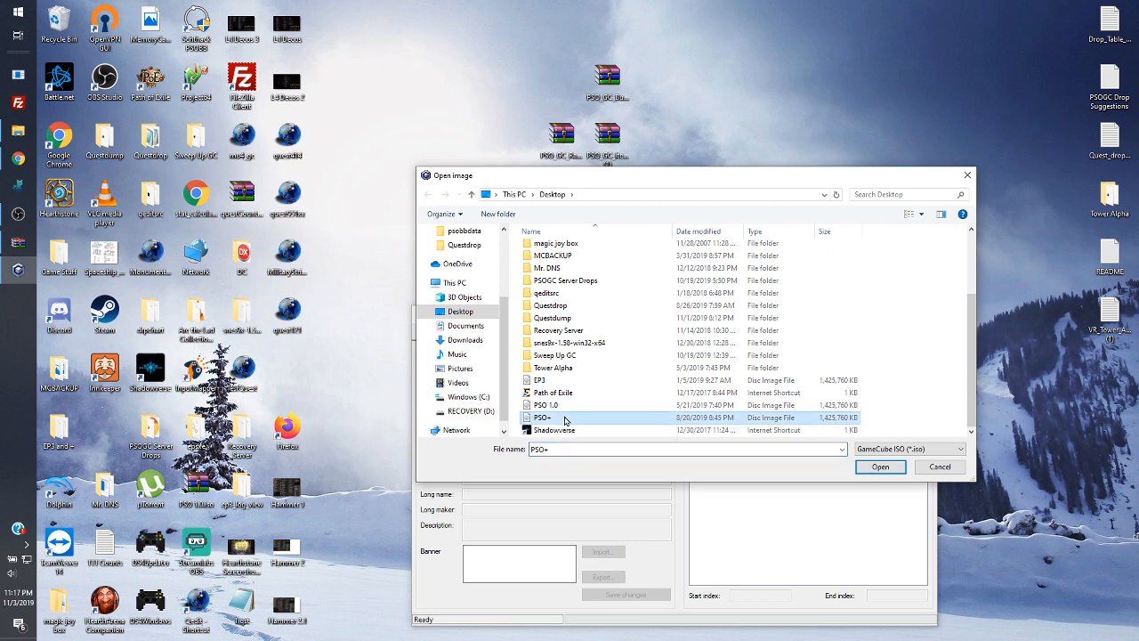
pyautogui.click(563, 407)
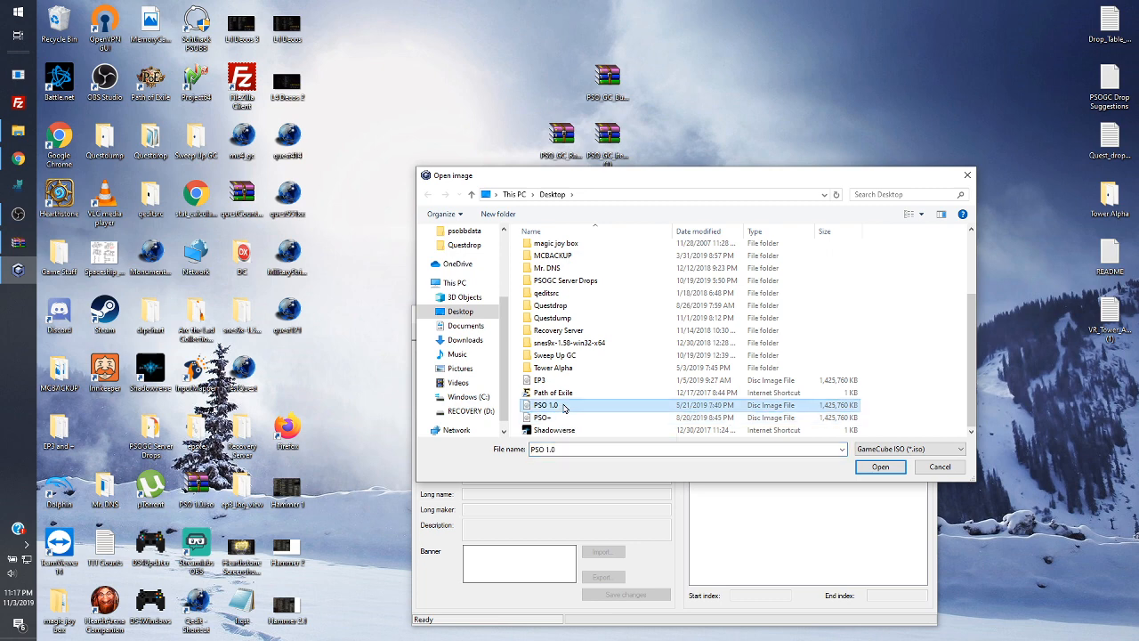
pyautogui.click(880, 467)
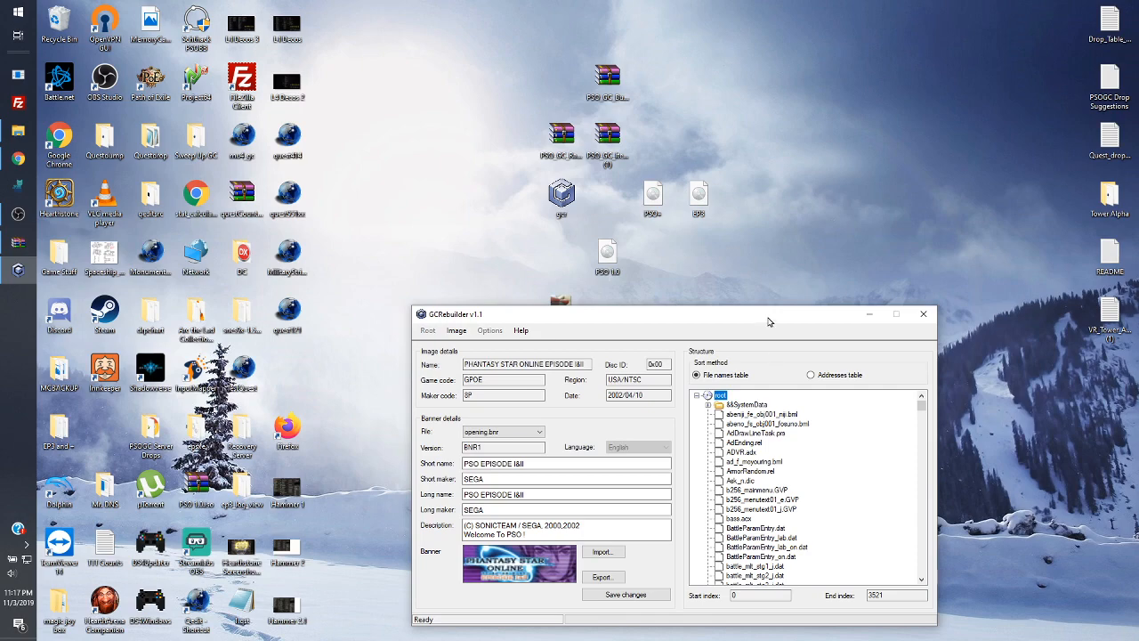
# Find PsoV3.dol in the image's file structure and export it to the Desktop under the name PsoV3
pyautogui.moveTo(769, 321); pyautogui.dragTo(620, 139)
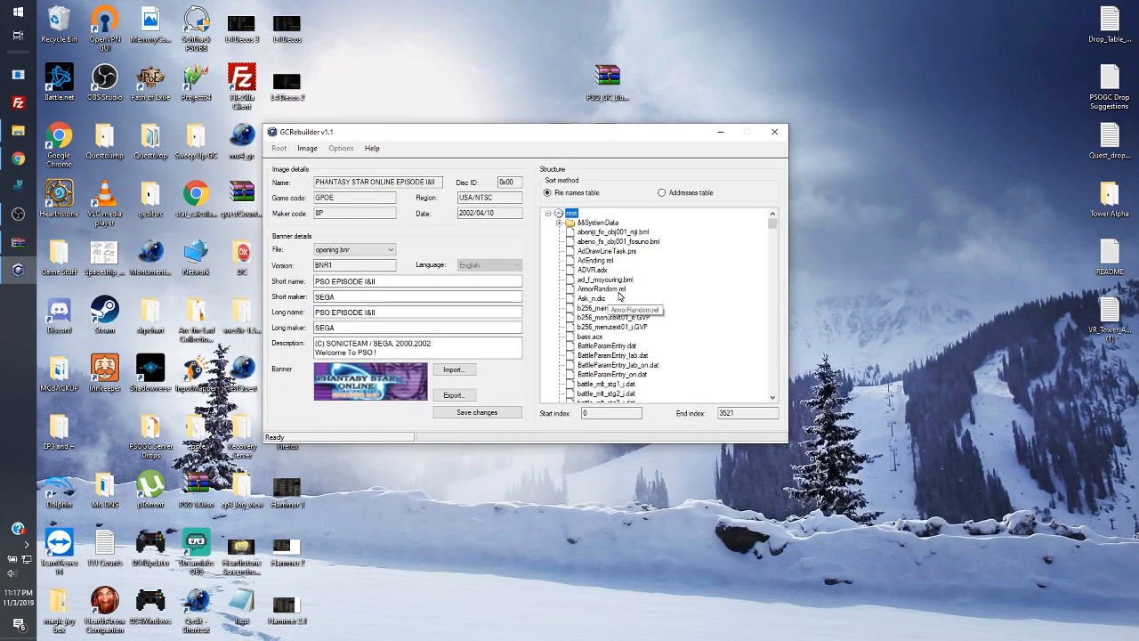
pyautogui.scroll(-8, 642, 286)
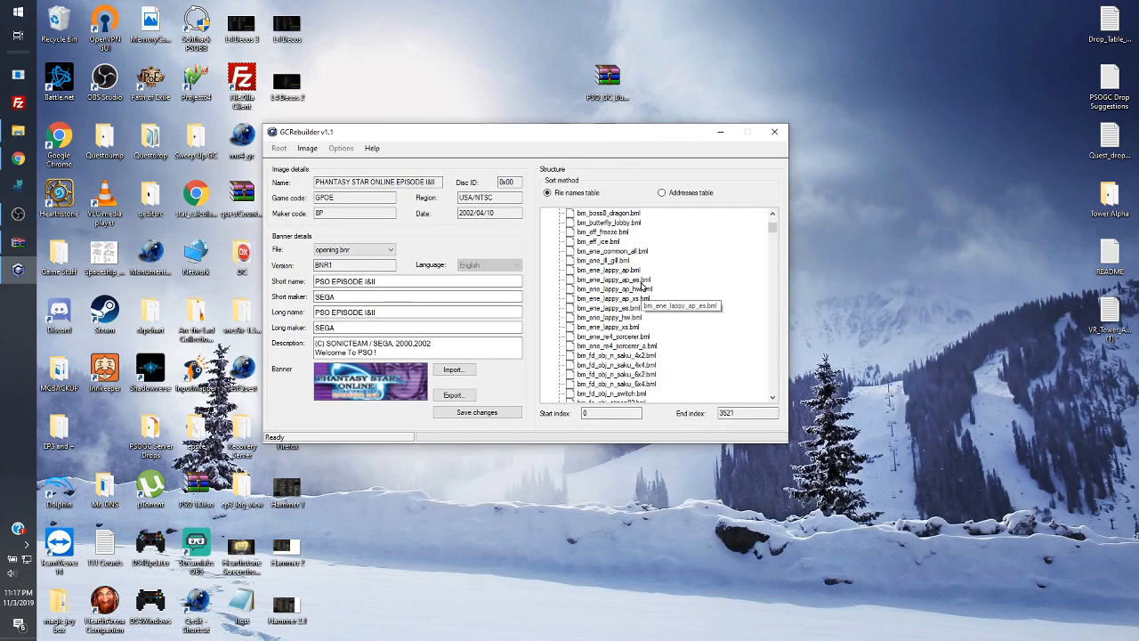
pyautogui.scroll(-10, 642, 286)
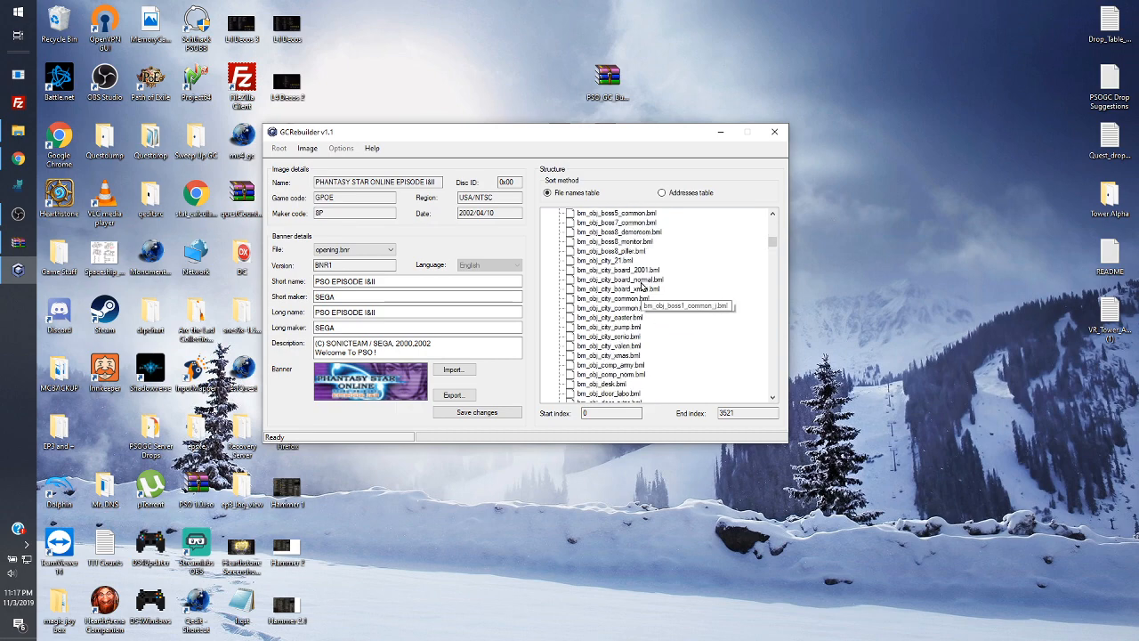
pyautogui.scroll(-5, 642, 286)
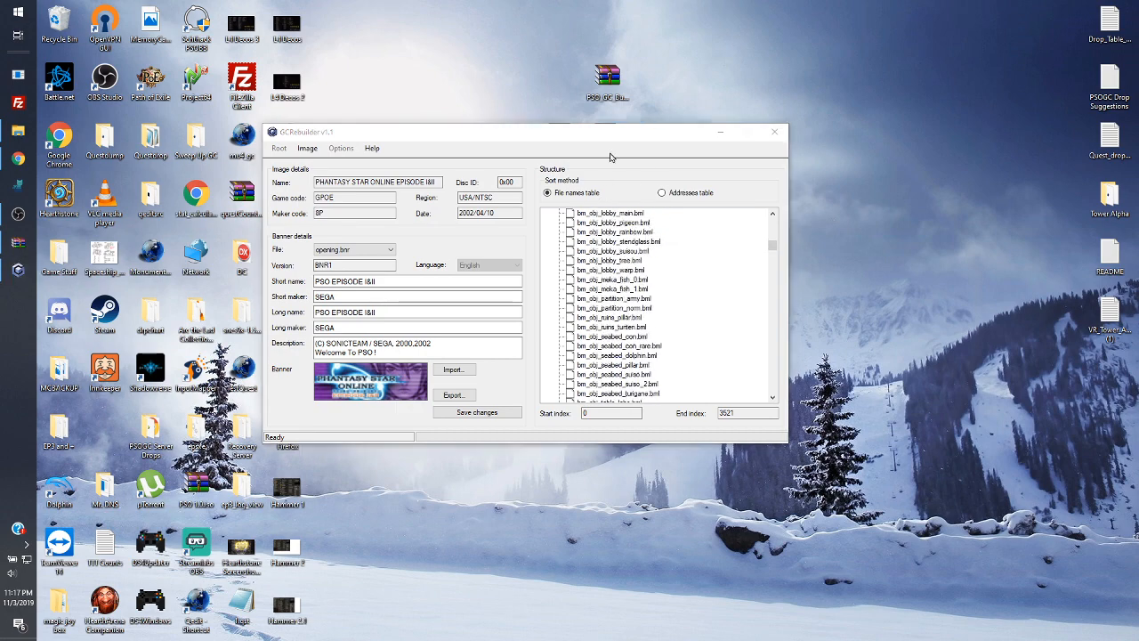
pyautogui.moveTo(616, 140); pyautogui.dragTo(496, 273)
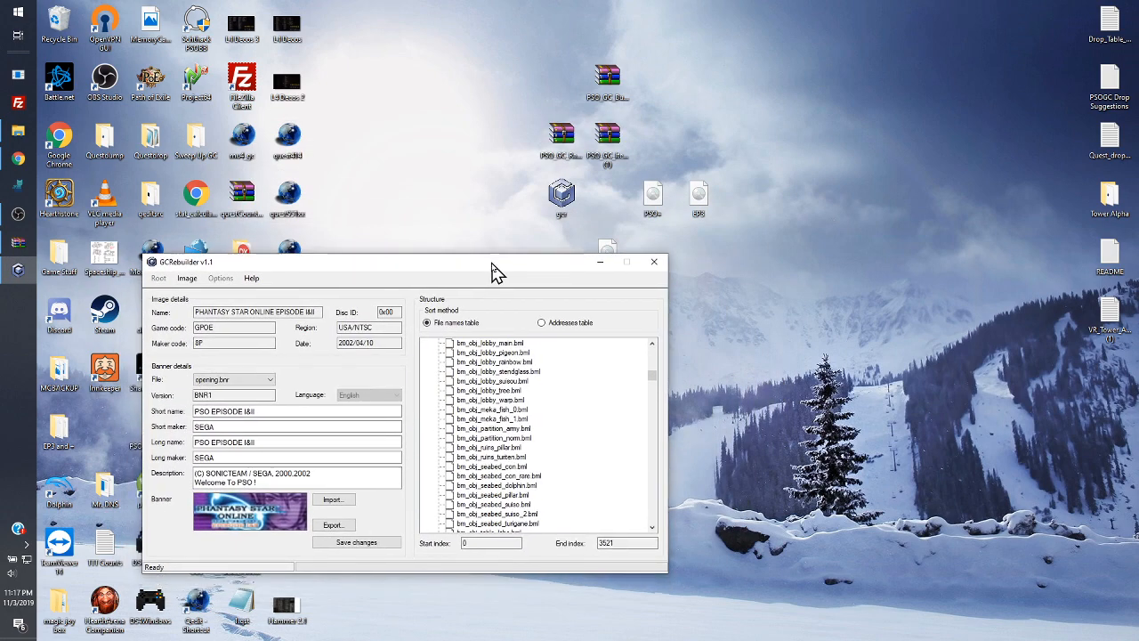
pyautogui.scroll(-3, 604, 398)
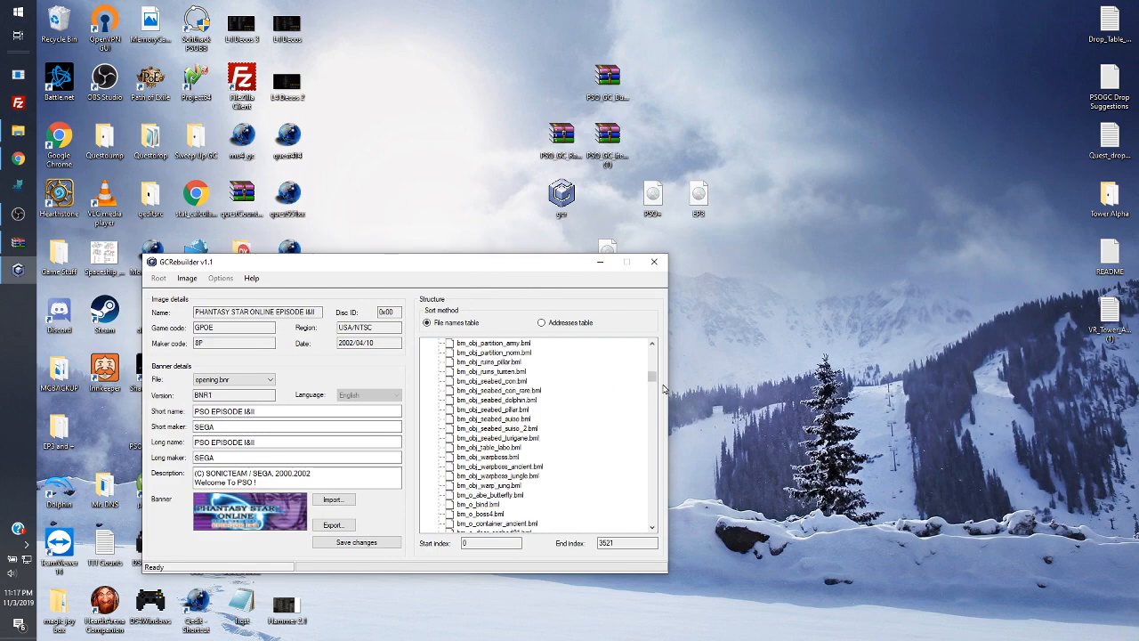
pyautogui.moveTo(652, 376); pyautogui.dragTo(654, 500)
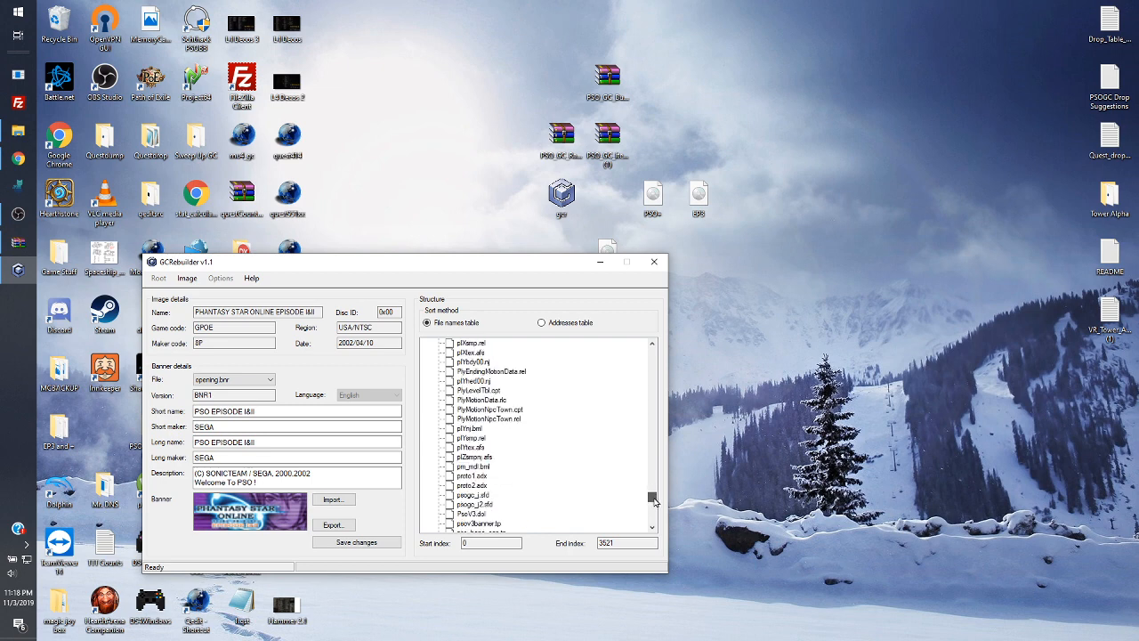
pyautogui.click(481, 514)
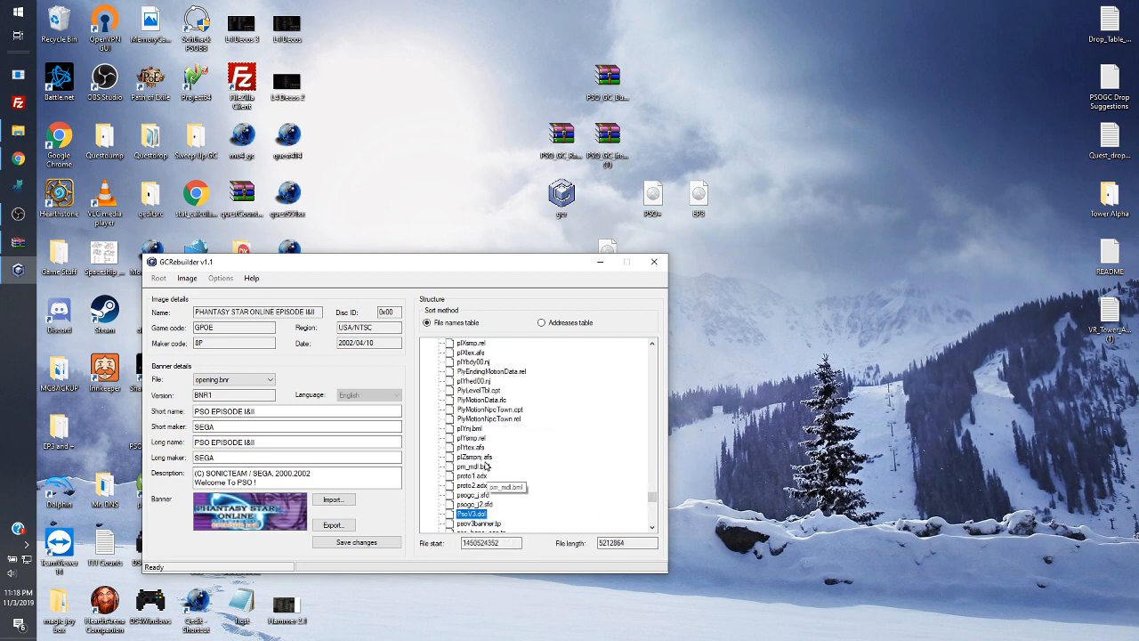
pyautogui.scroll(-3, 580, 438)
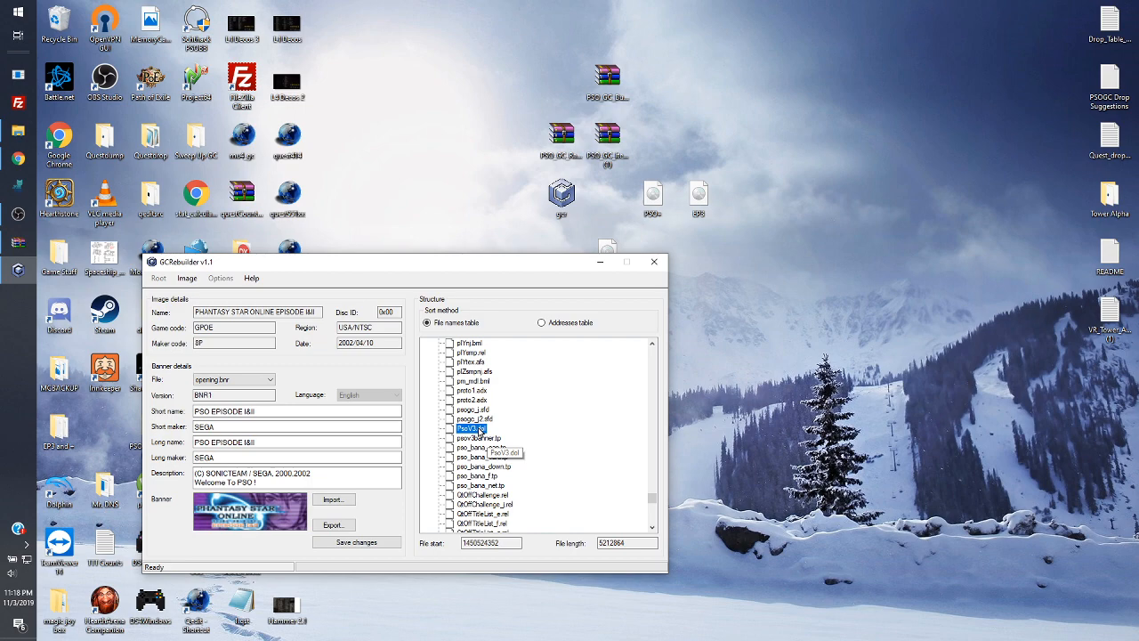
pyautogui.rightClick(480, 432)
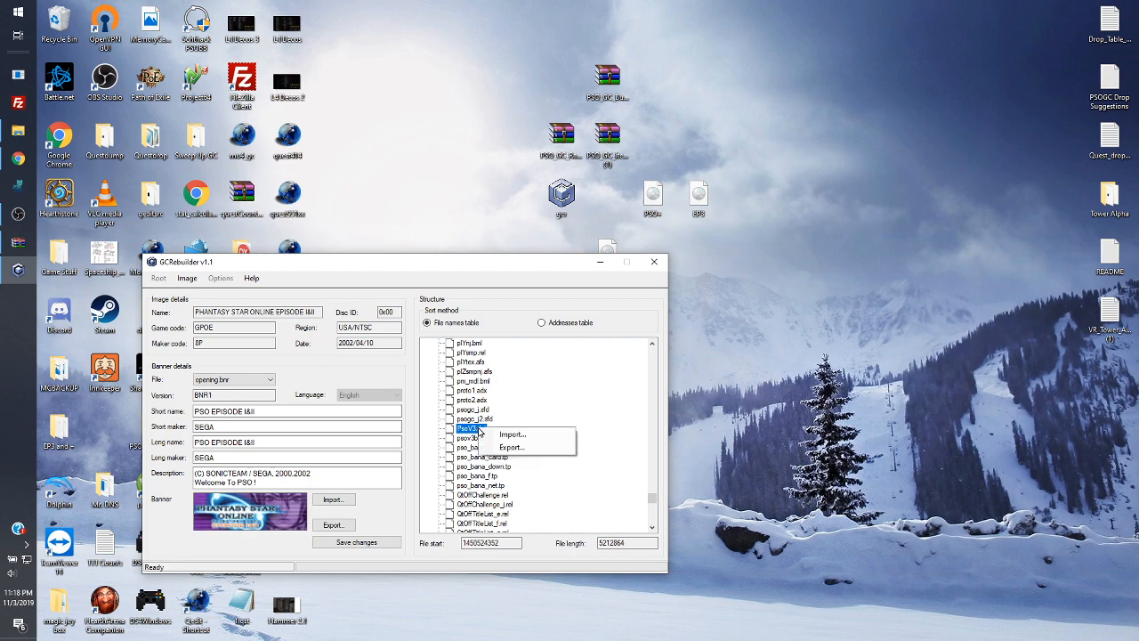
pyautogui.click(521, 452)
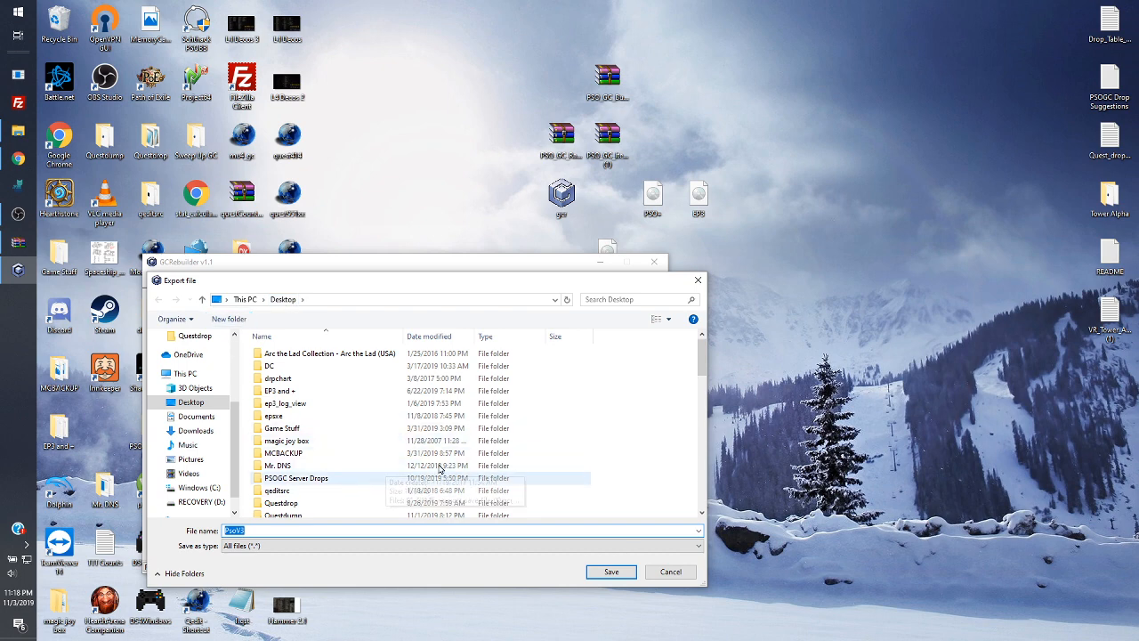
pyautogui.click(624, 577)
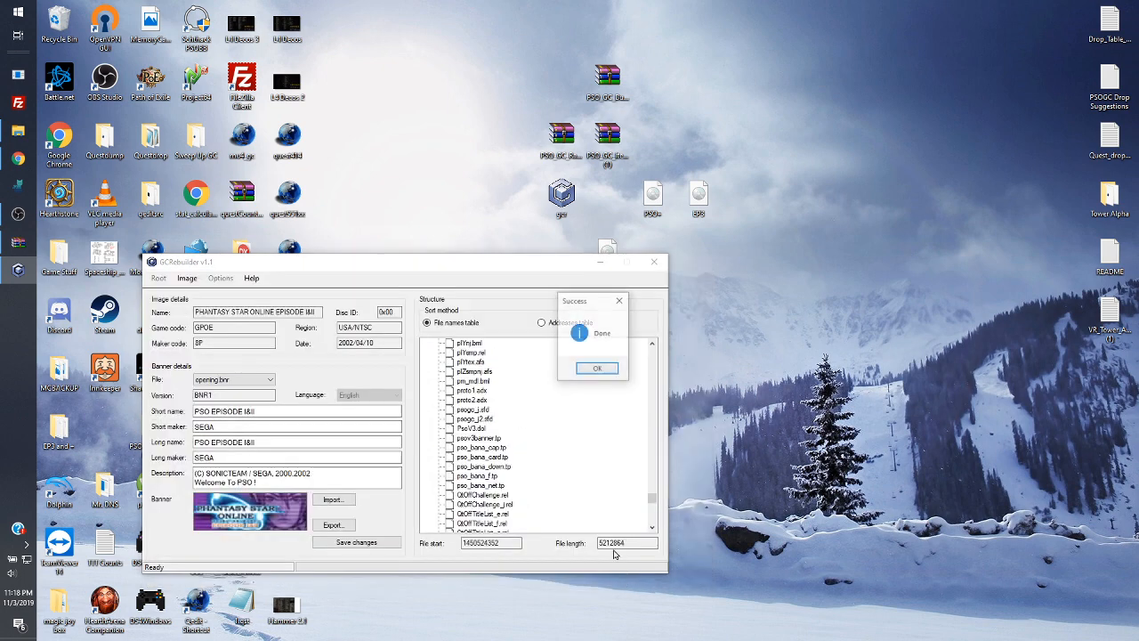
pyautogui.click(596, 369)
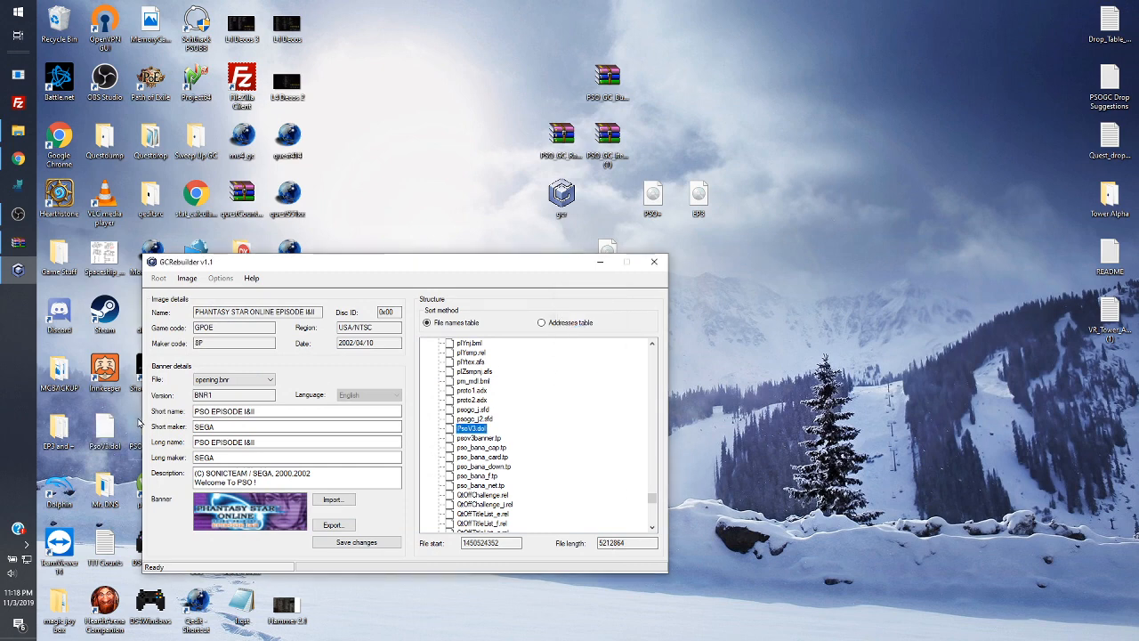
# Move the exported PsoV3.dol to an empty area of the desktop and minimize GCRebuilder
pyautogui.moveTo(107, 431); pyautogui.dragTo(756, 336)
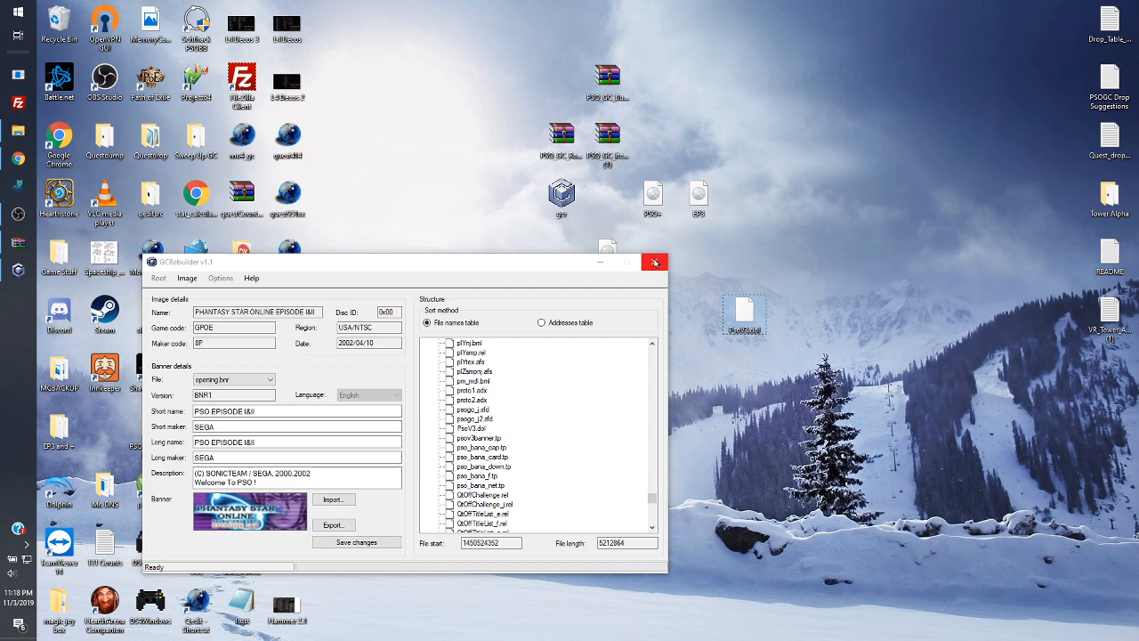
pyautogui.click(602, 263)
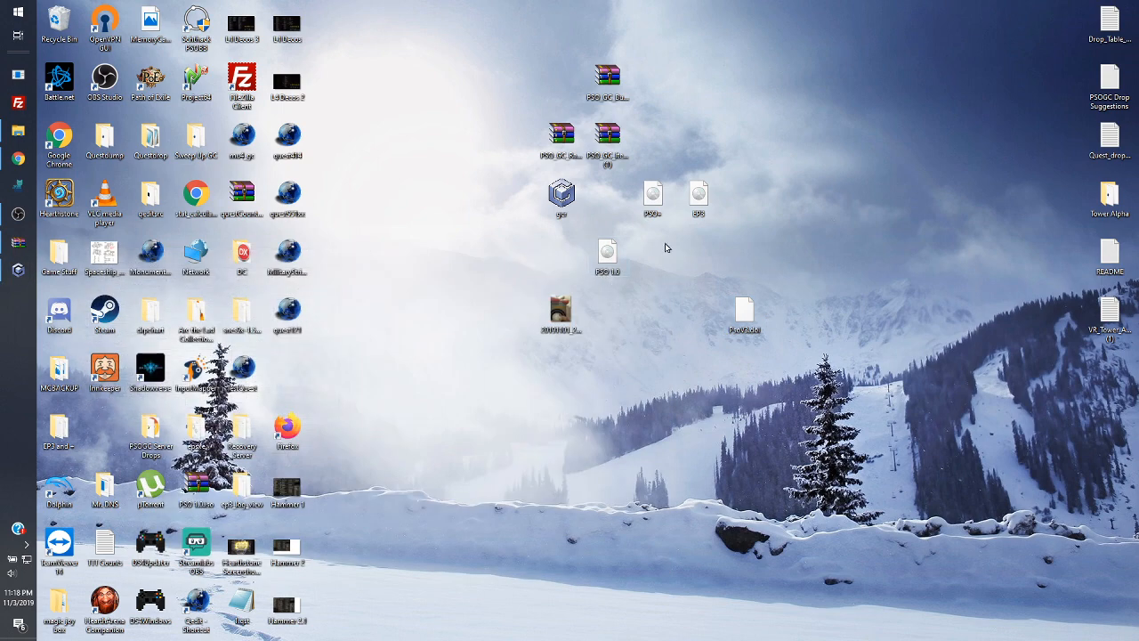
# Open the PSO_GC_Item_Loss_Prevention_Patch (1).zip archive from the desktop and enter its patch folder, dismissing the license reminder
pyautogui.click(612, 133)
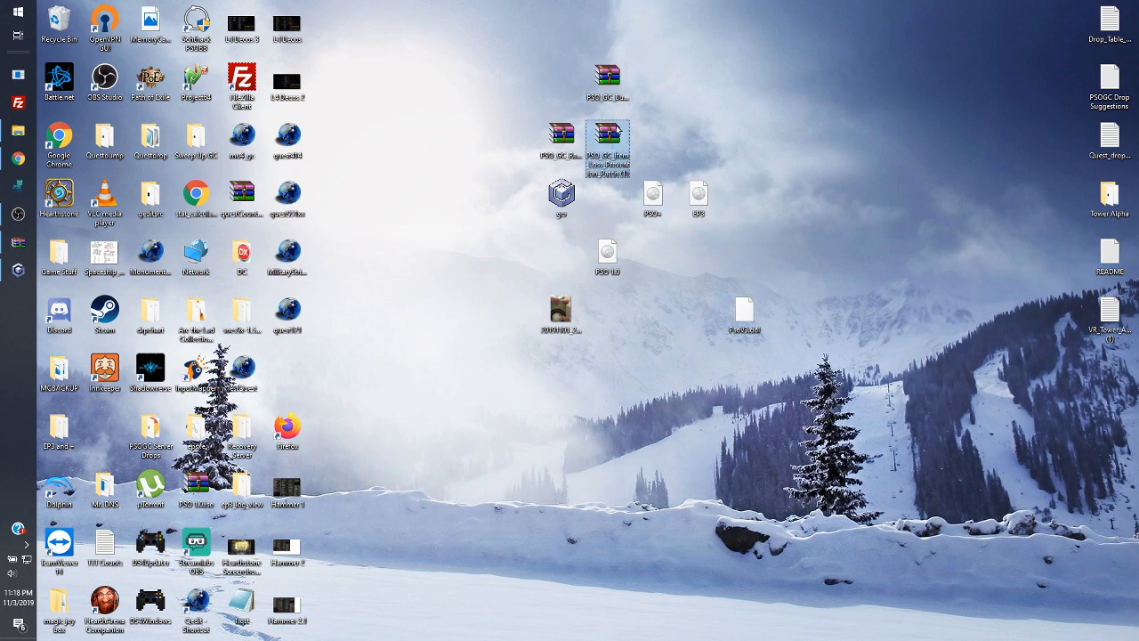
pyautogui.click(608, 78)
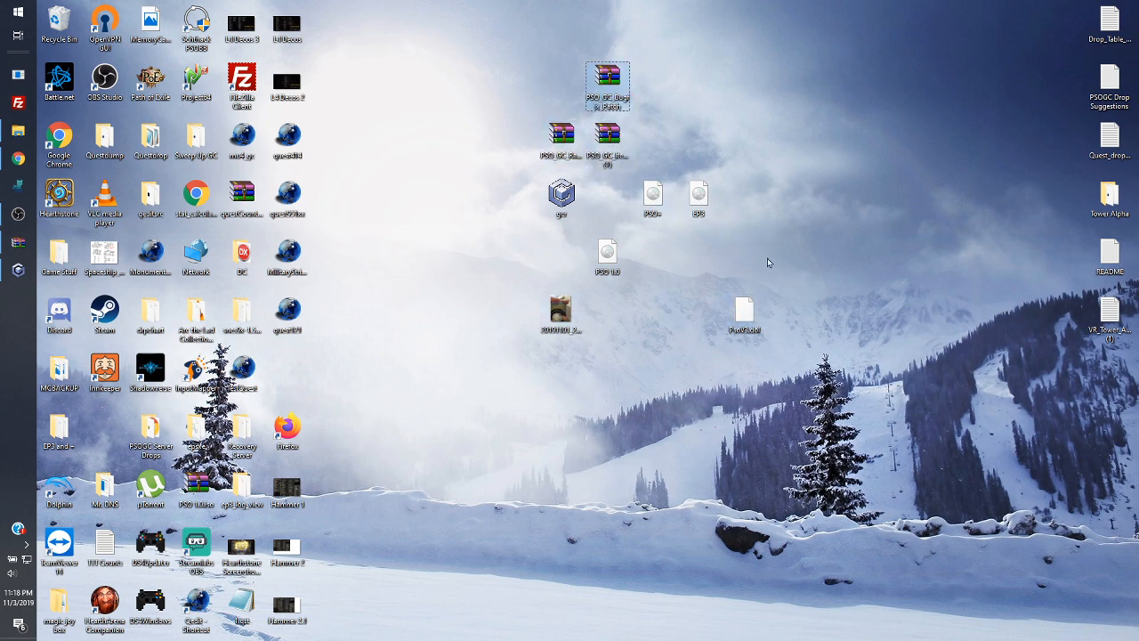
pyautogui.doubleClick(607, 133)
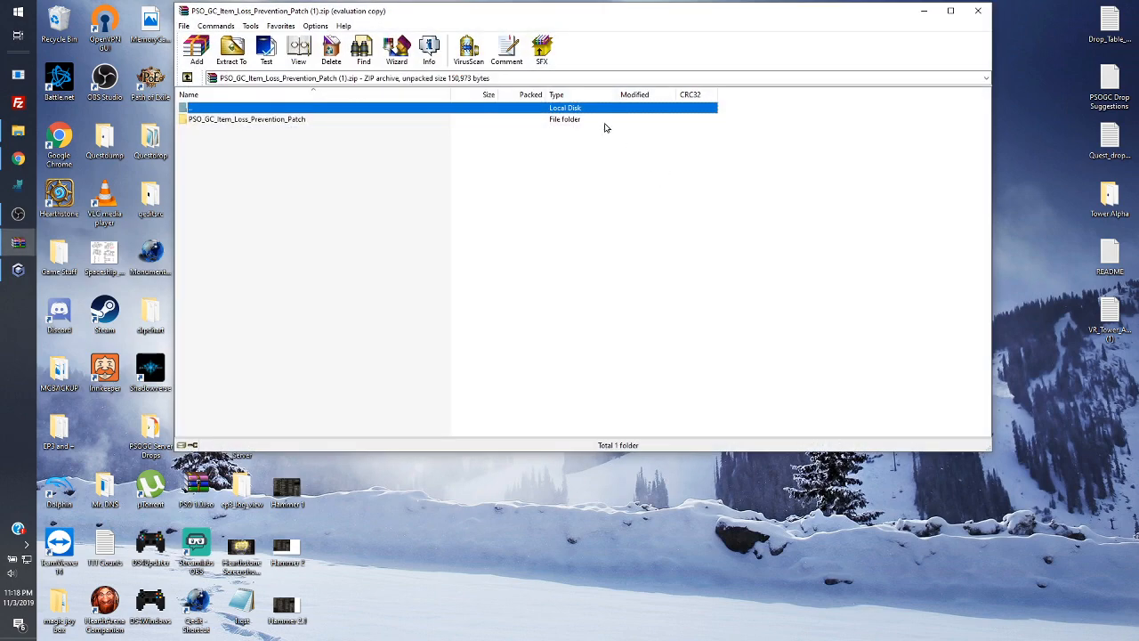
pyautogui.click(519, 120)
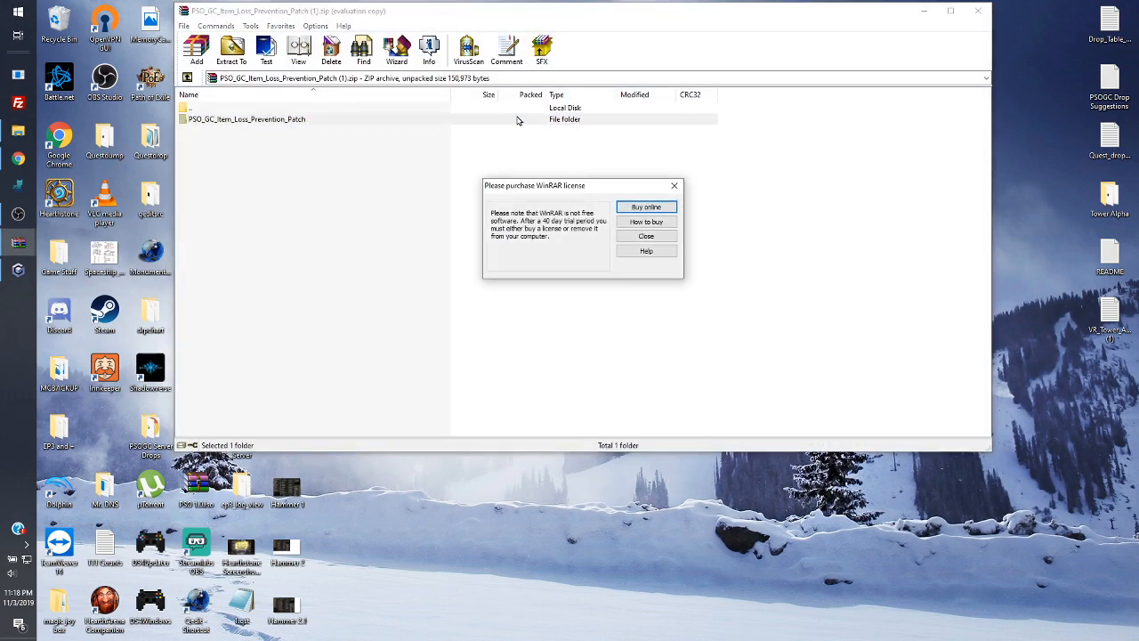
pyautogui.click(643, 236)
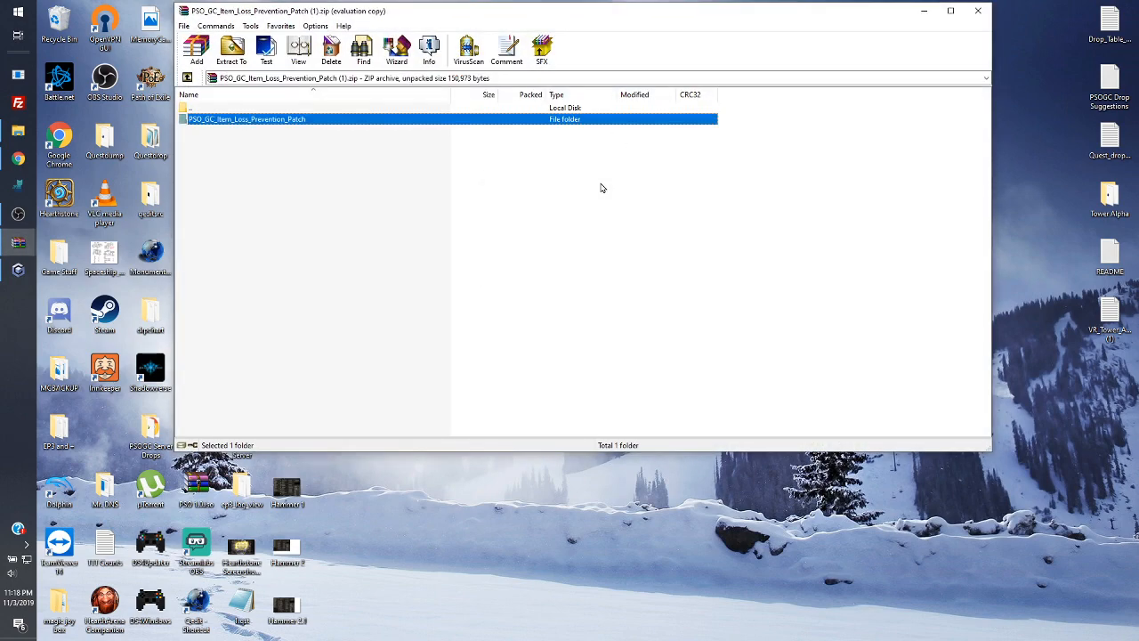
pyautogui.doubleClick(440, 119)
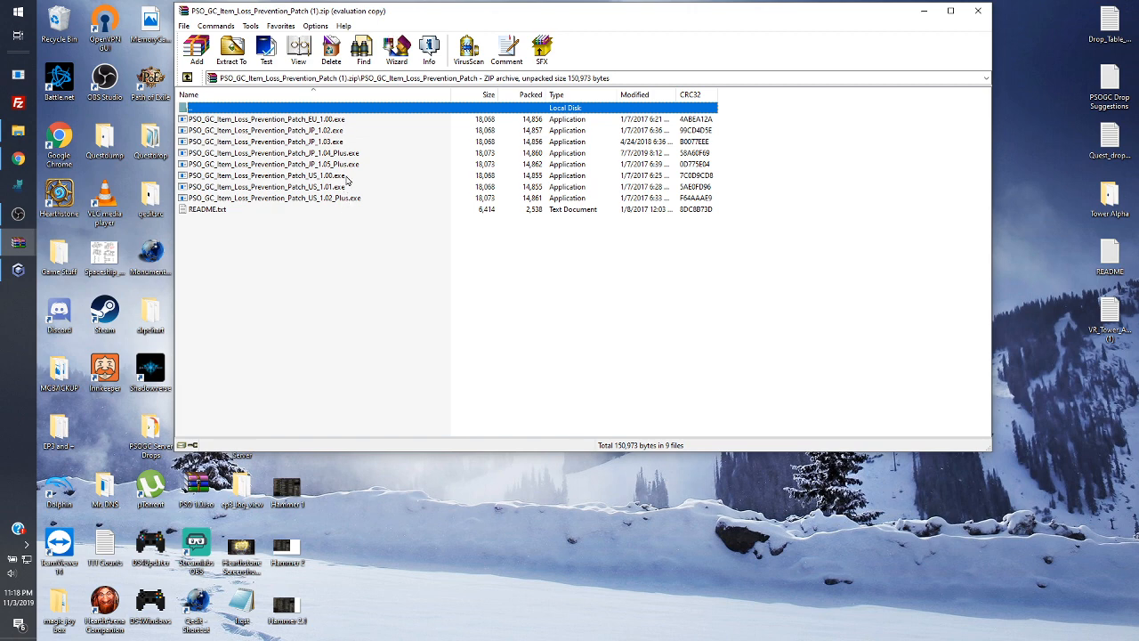
# Review the EU, JP and US versions of the item loss prevention patch in the archive and minimize the window
pyautogui.click(343, 188)
pyautogui.click(340, 121)
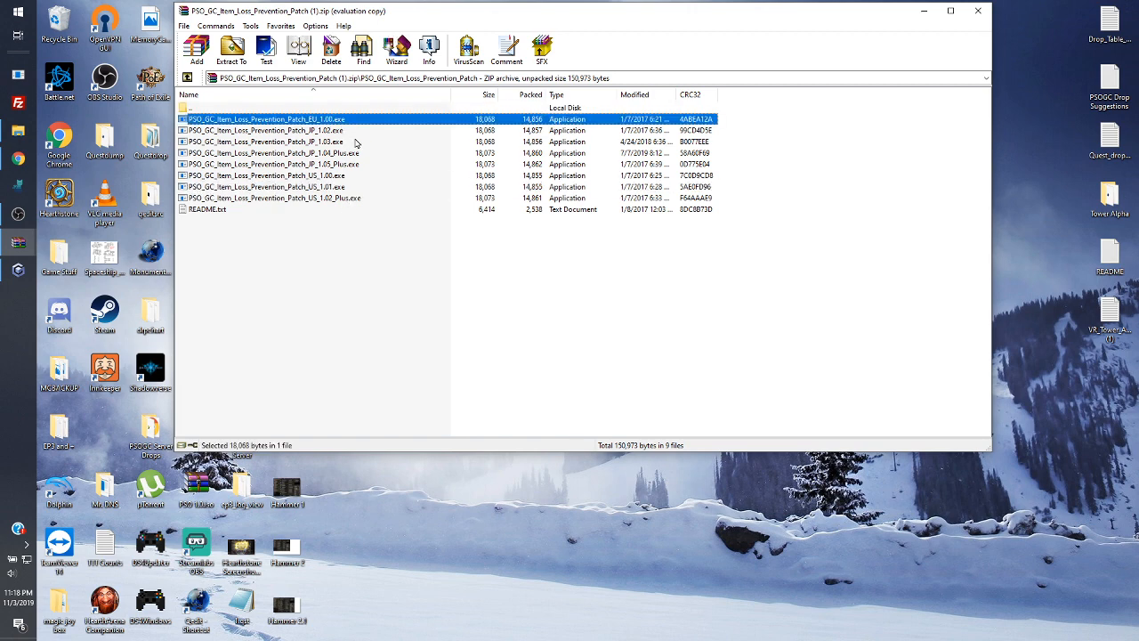
pyautogui.click(338, 178)
pyautogui.click(344, 199)
pyautogui.click(345, 167)
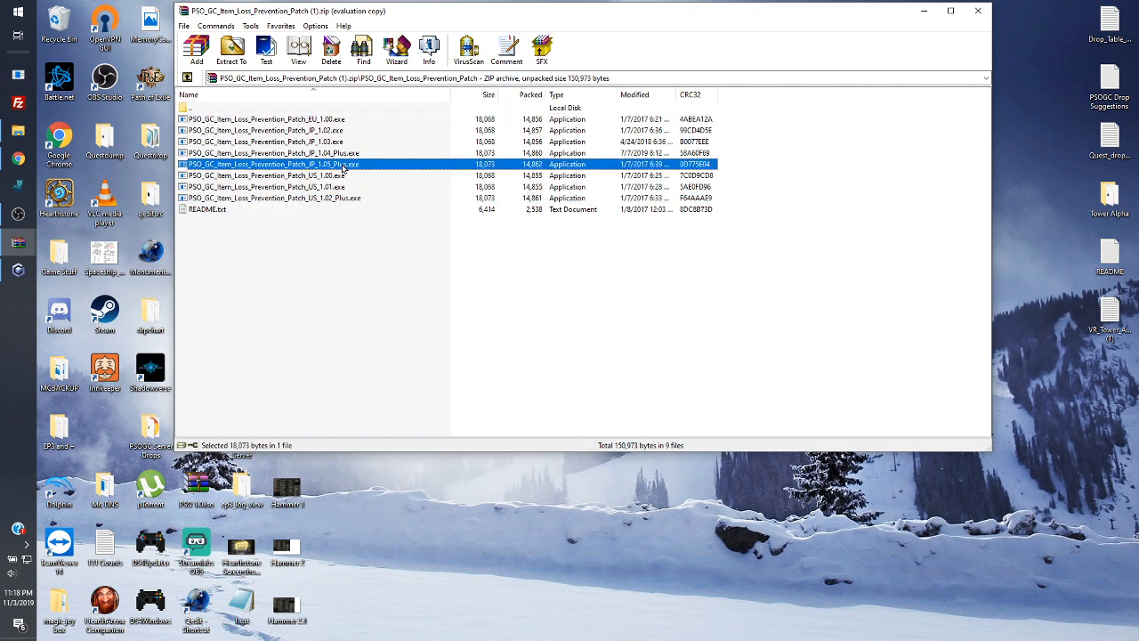
pyautogui.click(341, 120)
pyautogui.click(373, 201)
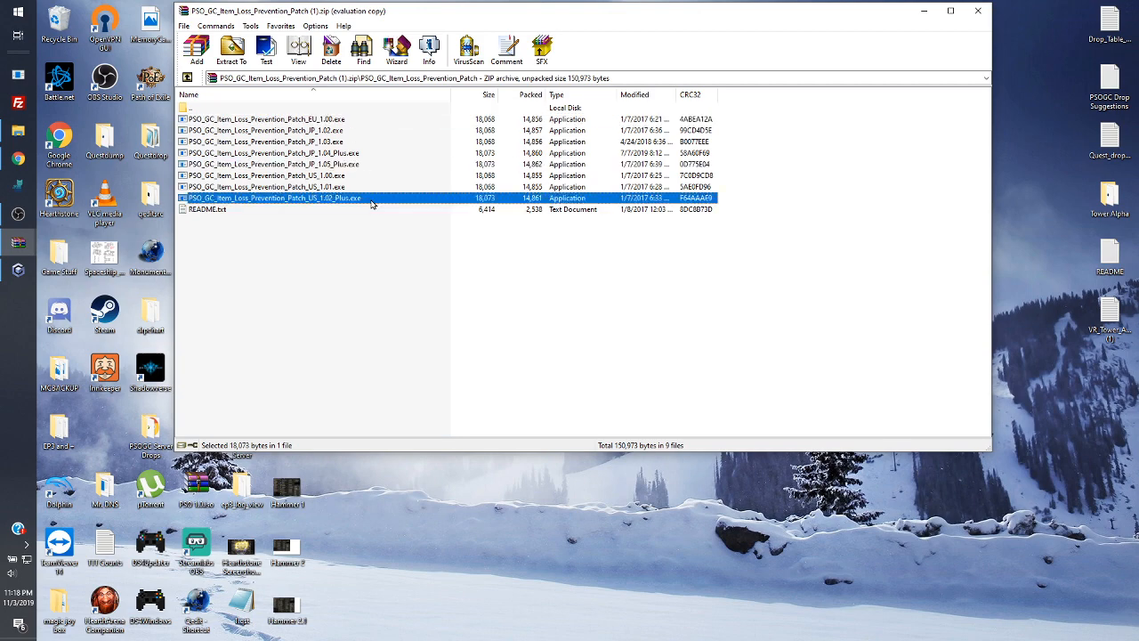
pyautogui.click(924, 11)
# Check the game's region and version in GCRebuilder's image details and in the boxed code on the disc photo
pyautogui.click(18, 269)
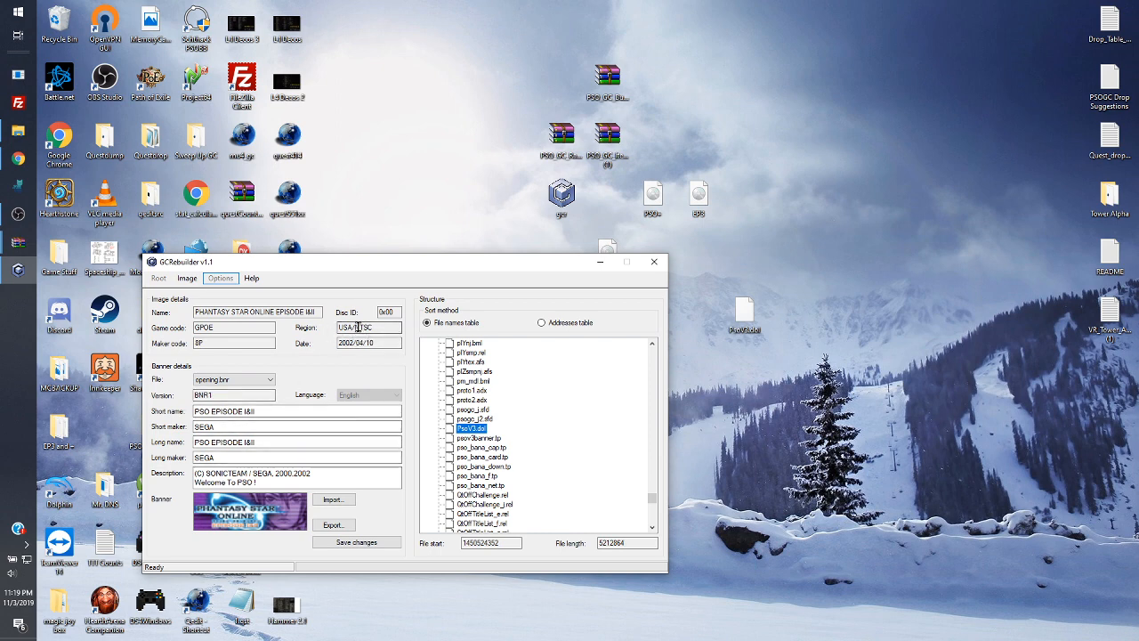
pyautogui.click(600, 264)
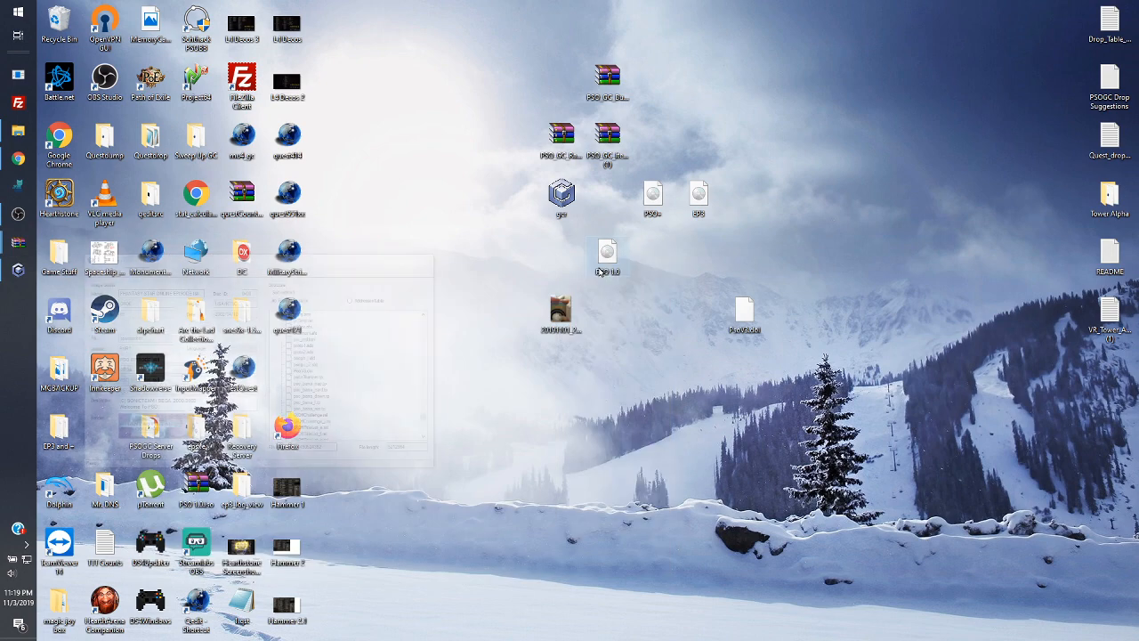
pyautogui.doubleClick(561, 307)
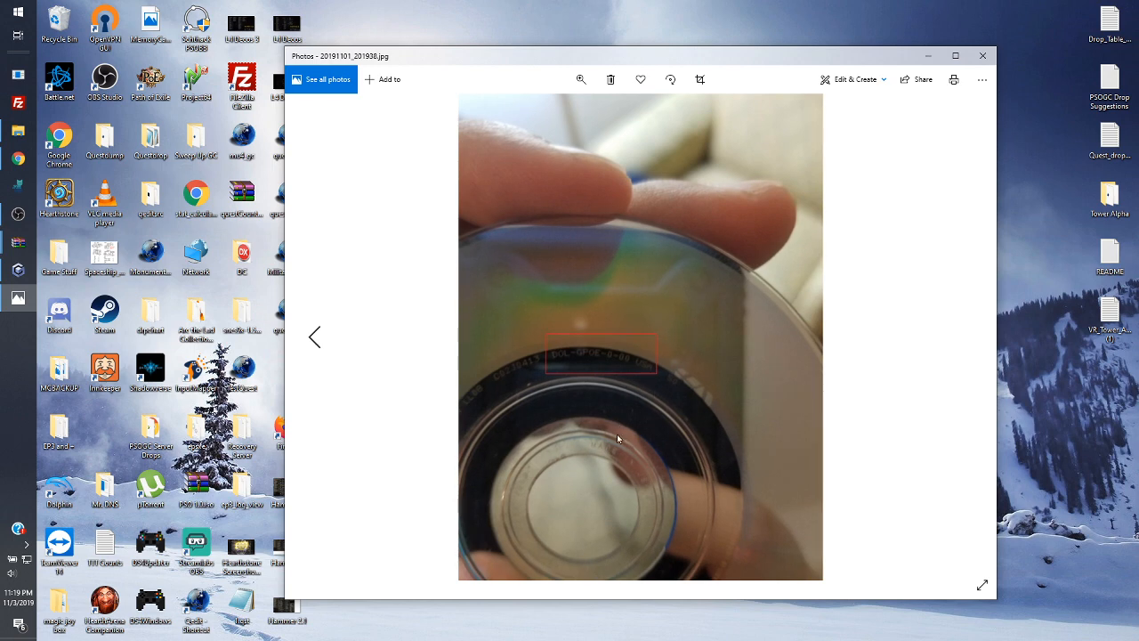
pyautogui.scroll(3, 614, 377)
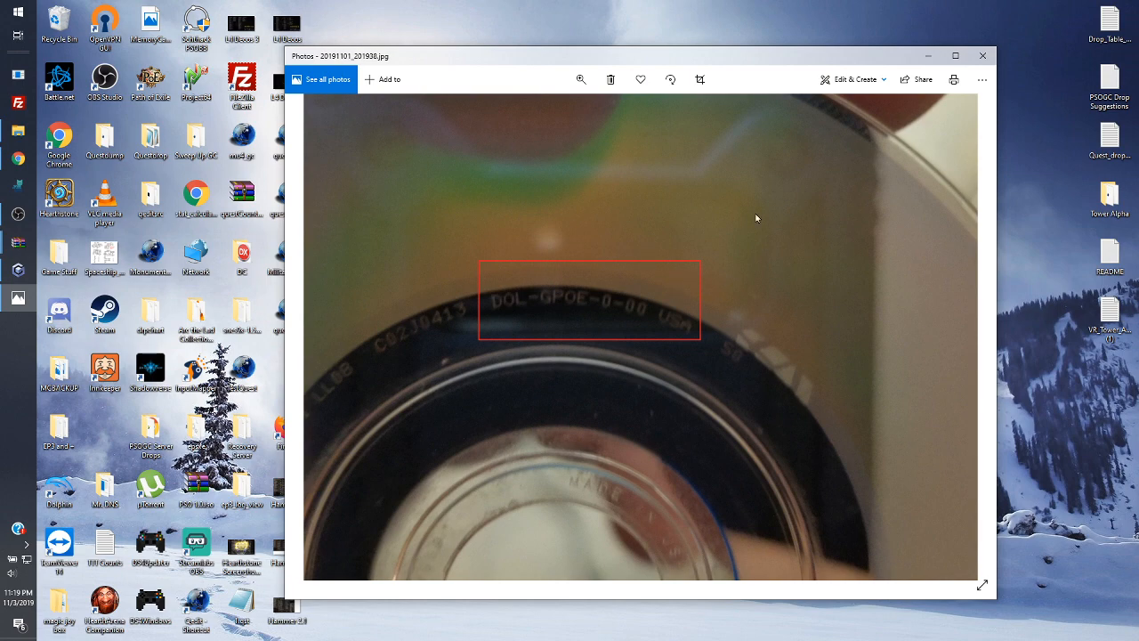
pyautogui.click(982, 55)
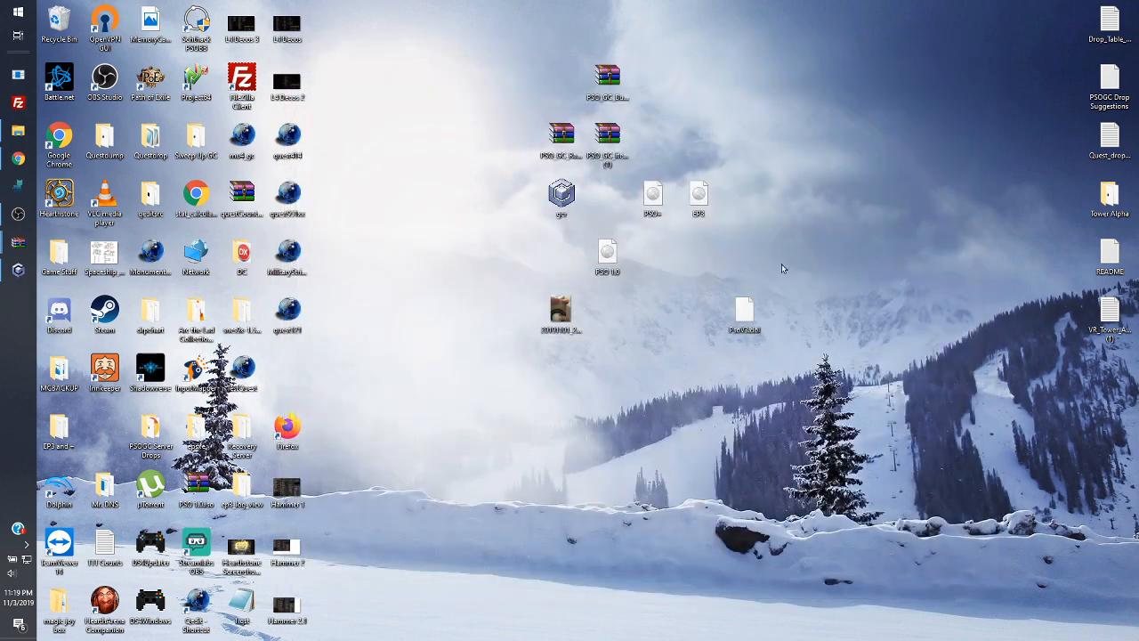
# Extract PSO_GC_Item_Loss_Prevention_Patch_US_1.00.exe from its zip archive to an empty area of the desktop and minimize the archive
pyautogui.moveTo(717, 281); pyautogui.dragTo(803, 354)
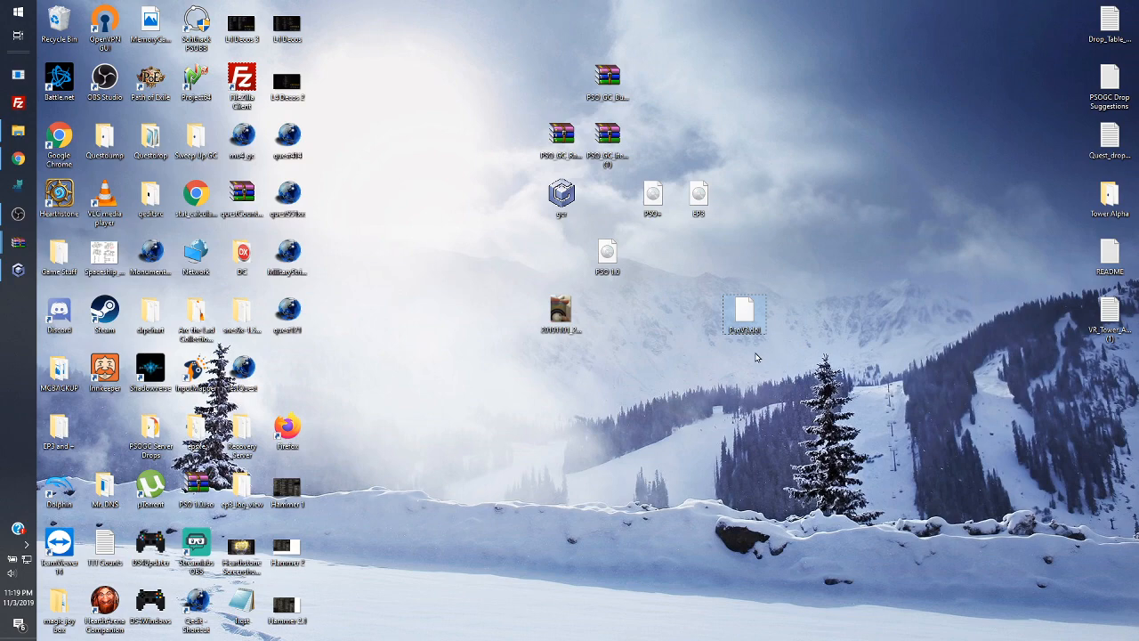
pyautogui.click(559, 136)
pyautogui.click(613, 137)
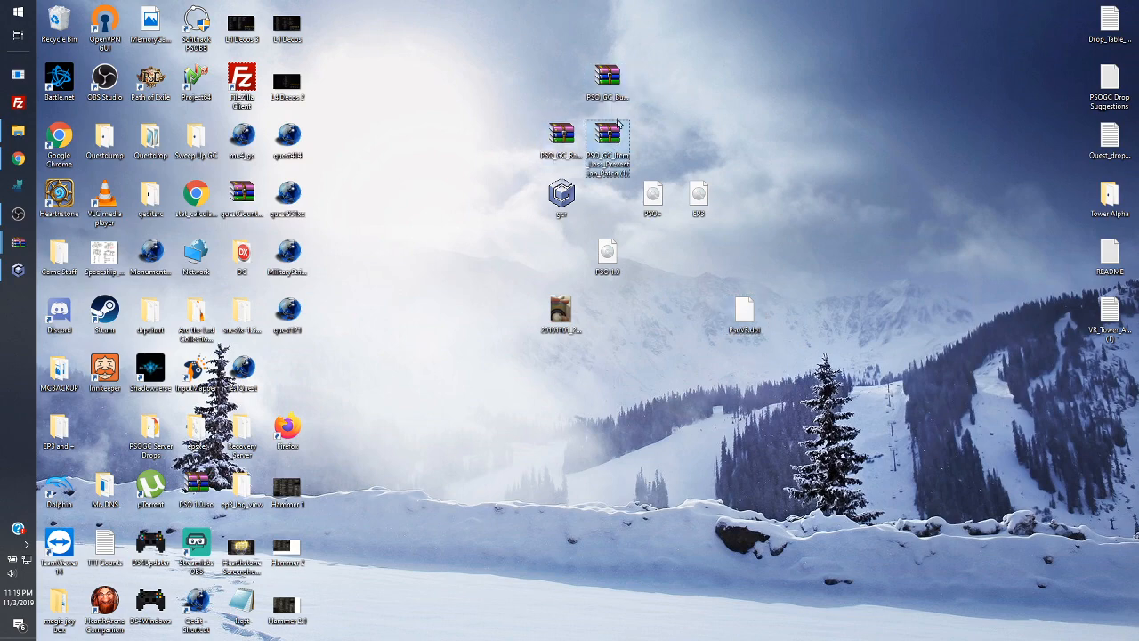
pyautogui.doubleClick(608, 135)
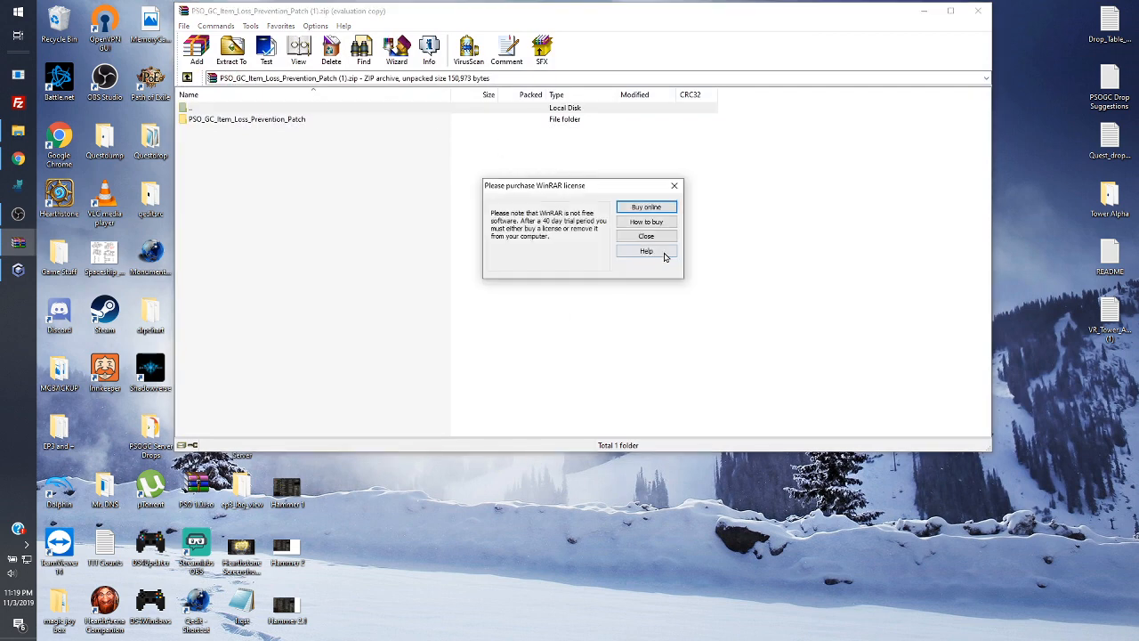
pyautogui.click(659, 242)
pyautogui.doubleClick(578, 122)
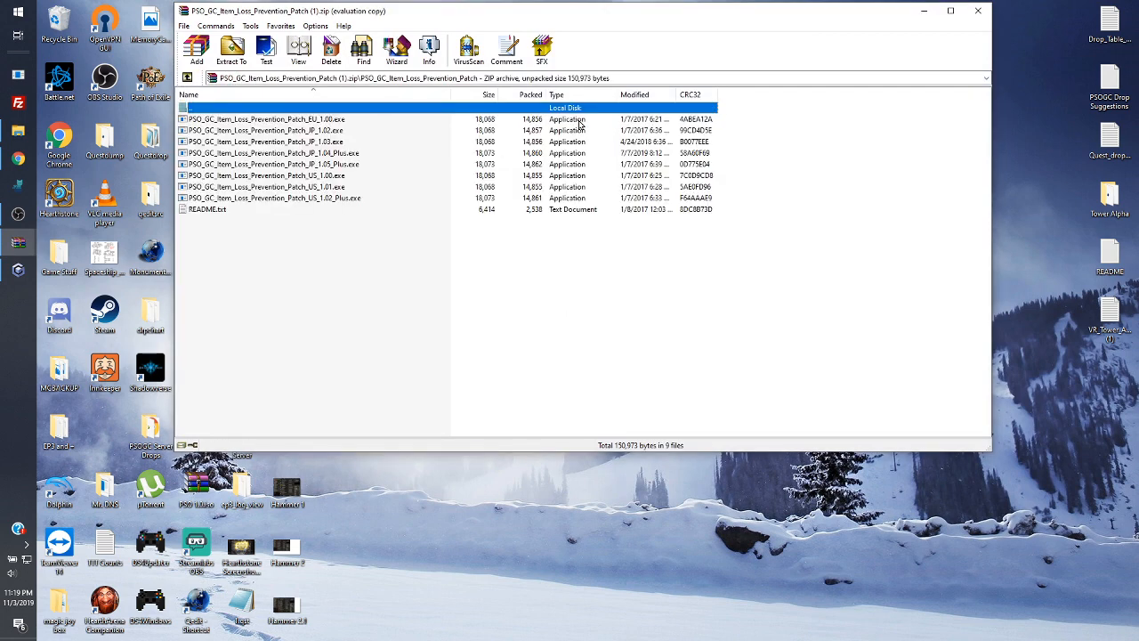
pyautogui.click(344, 176)
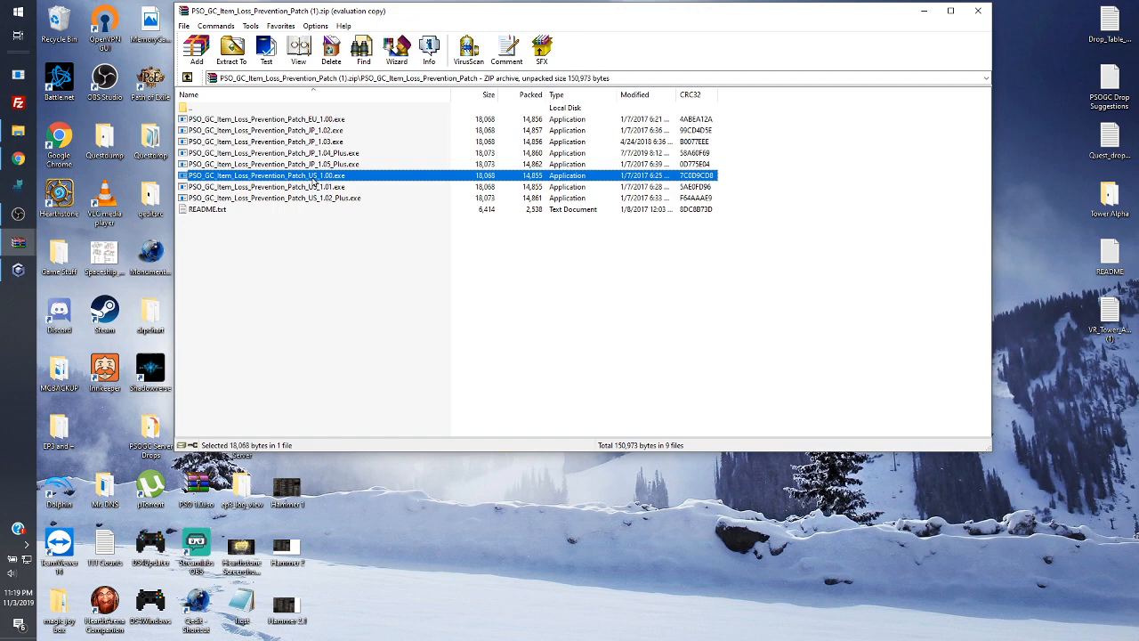
pyautogui.moveTo(313, 181); pyautogui.dragTo(749, 548)
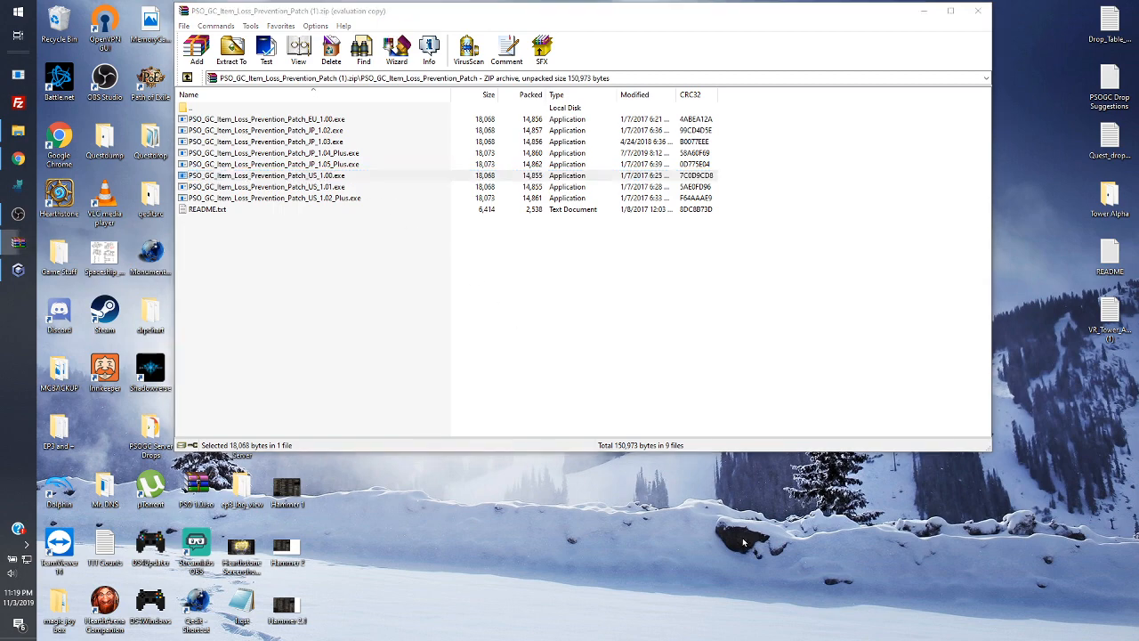
pyautogui.click(922, 10)
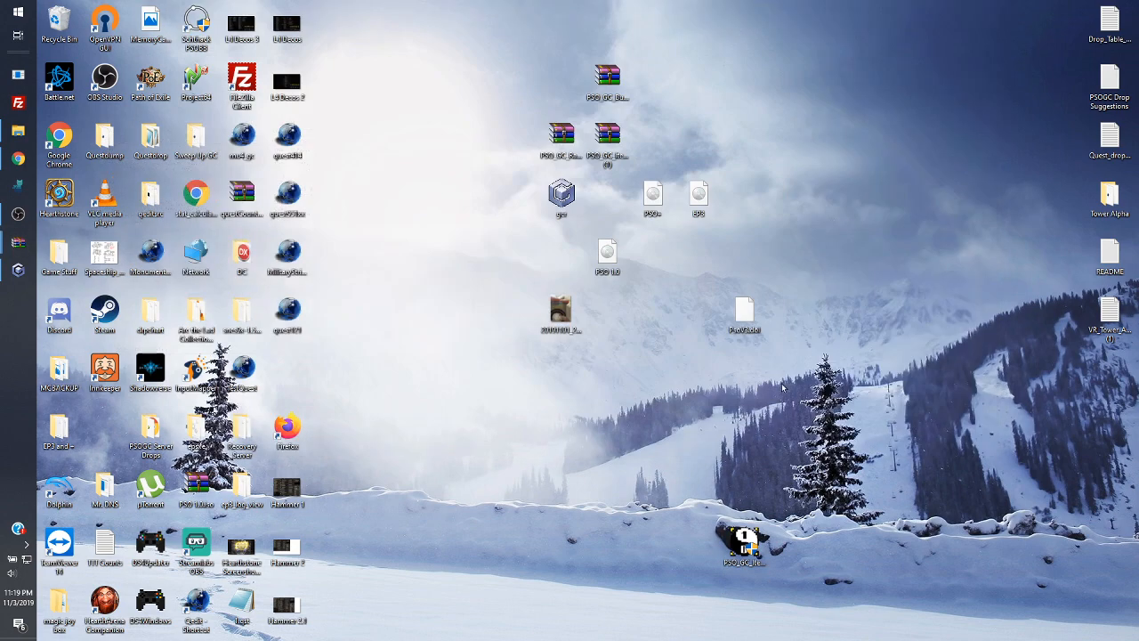
# Run the extracted item loss prevention patch on the desktop's PsoV3.dol with the backup option enabled
pyautogui.click(752, 540)
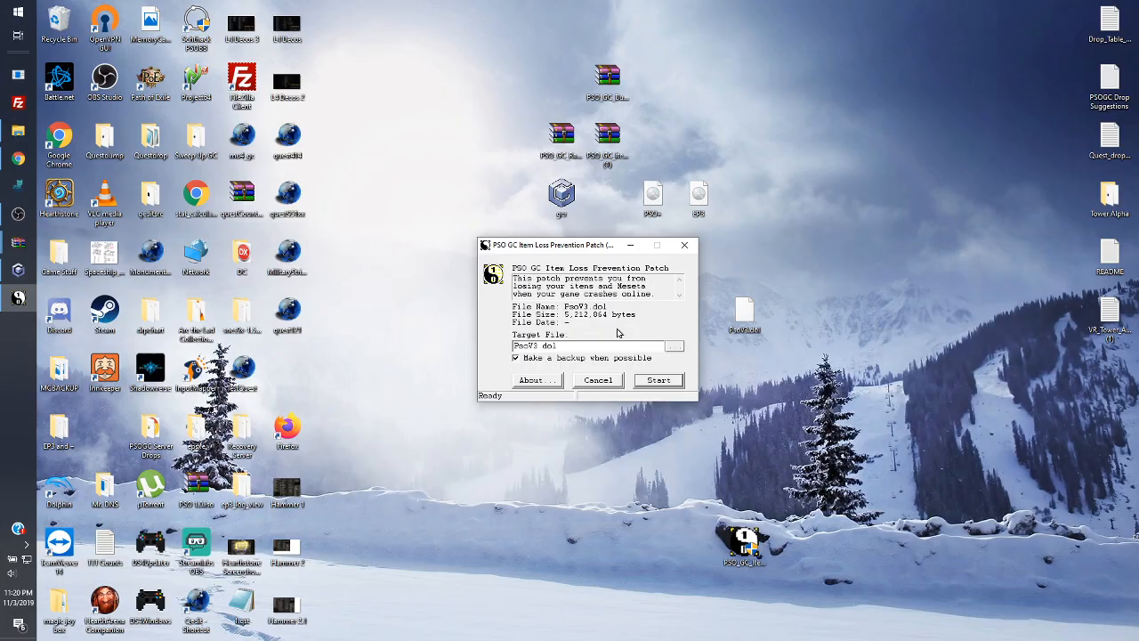
pyautogui.click(674, 347)
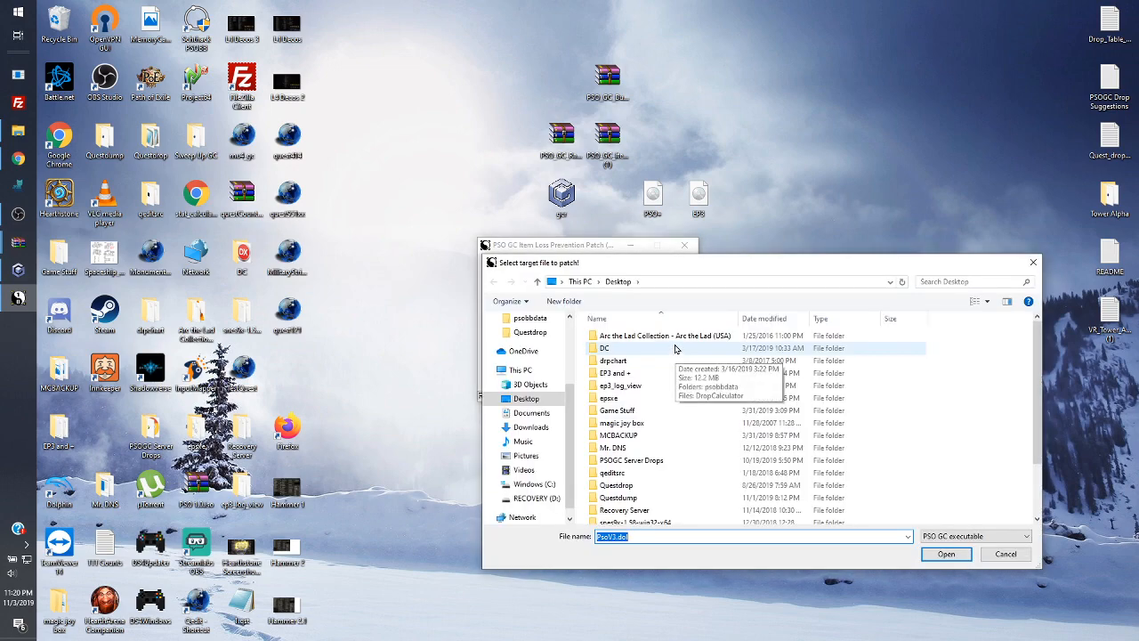
pyautogui.scroll(-2, 675, 348)
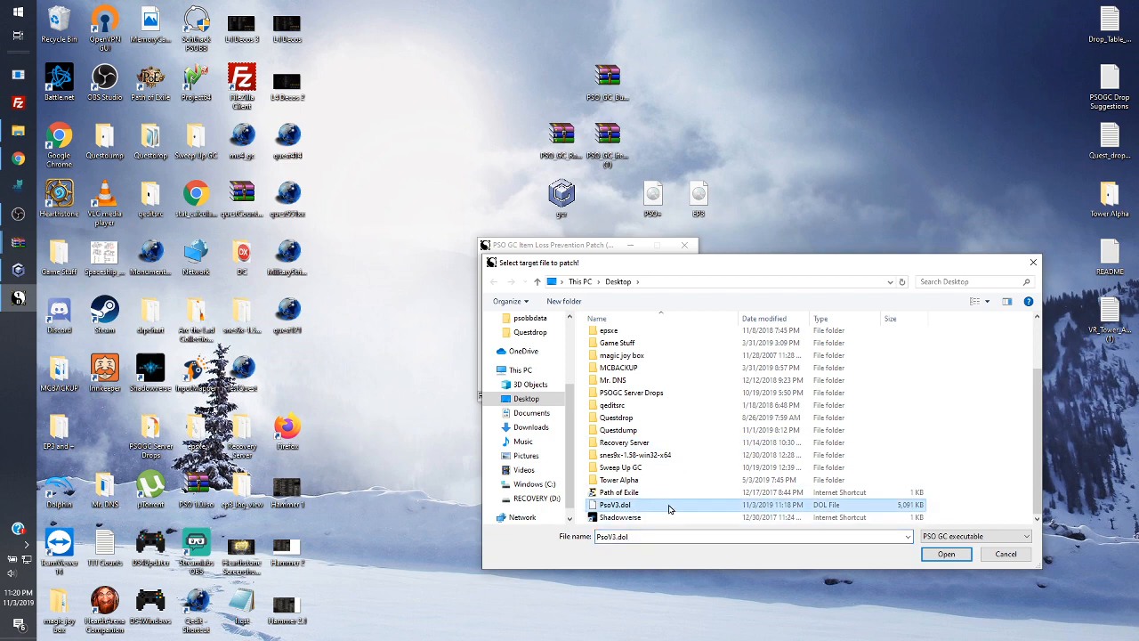
pyautogui.click(948, 555)
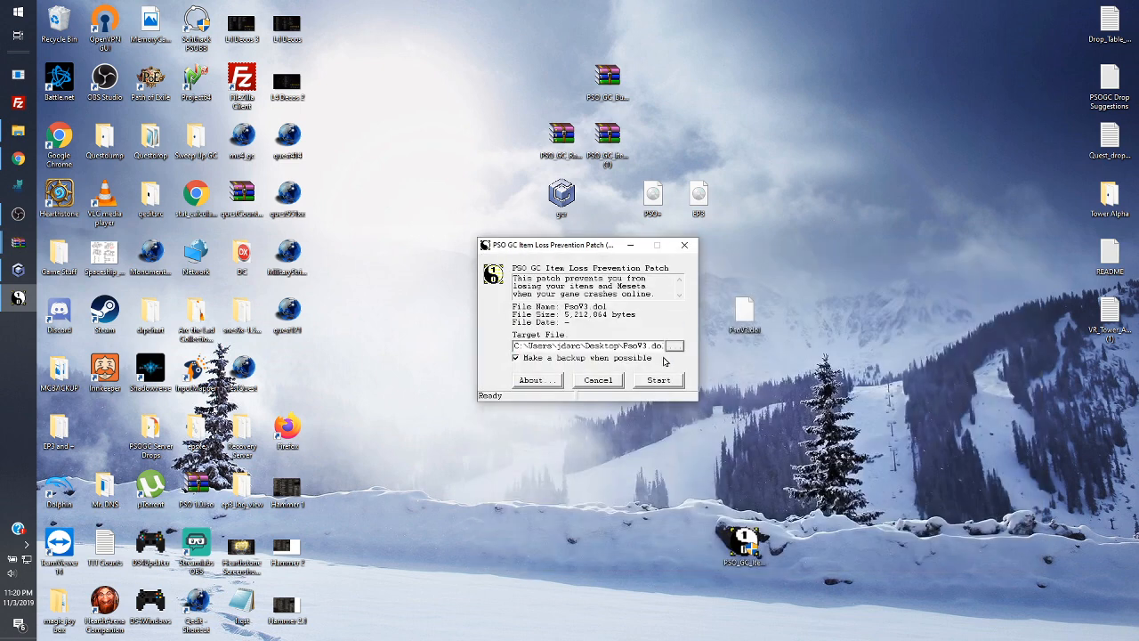
pyautogui.click(658, 382)
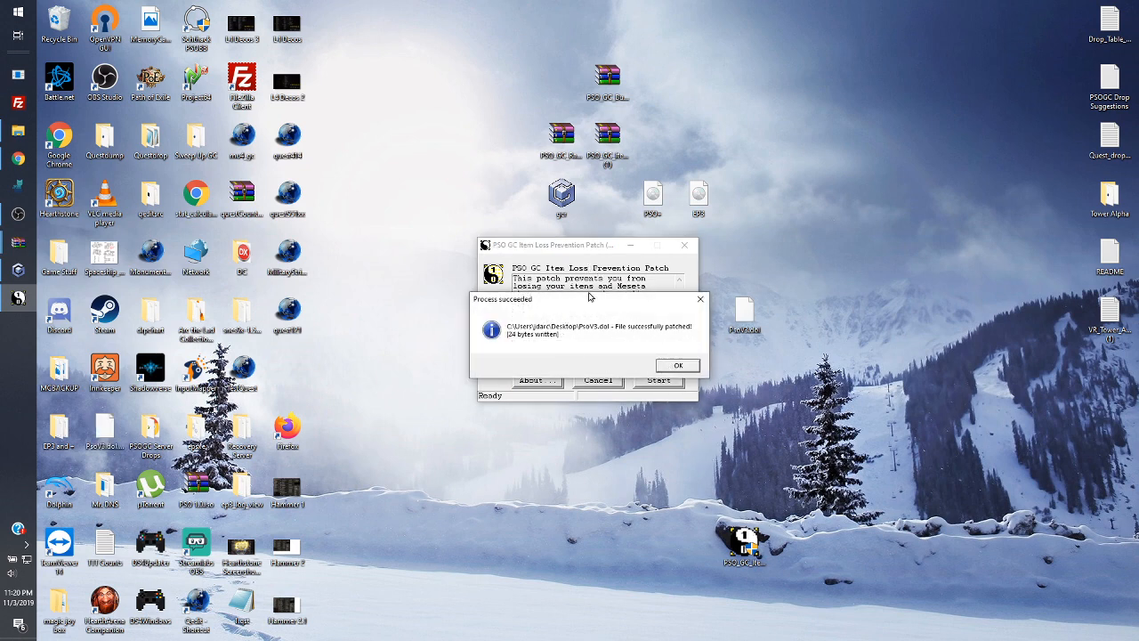
pyautogui.moveTo(595, 301); pyautogui.dragTo(521, 341)
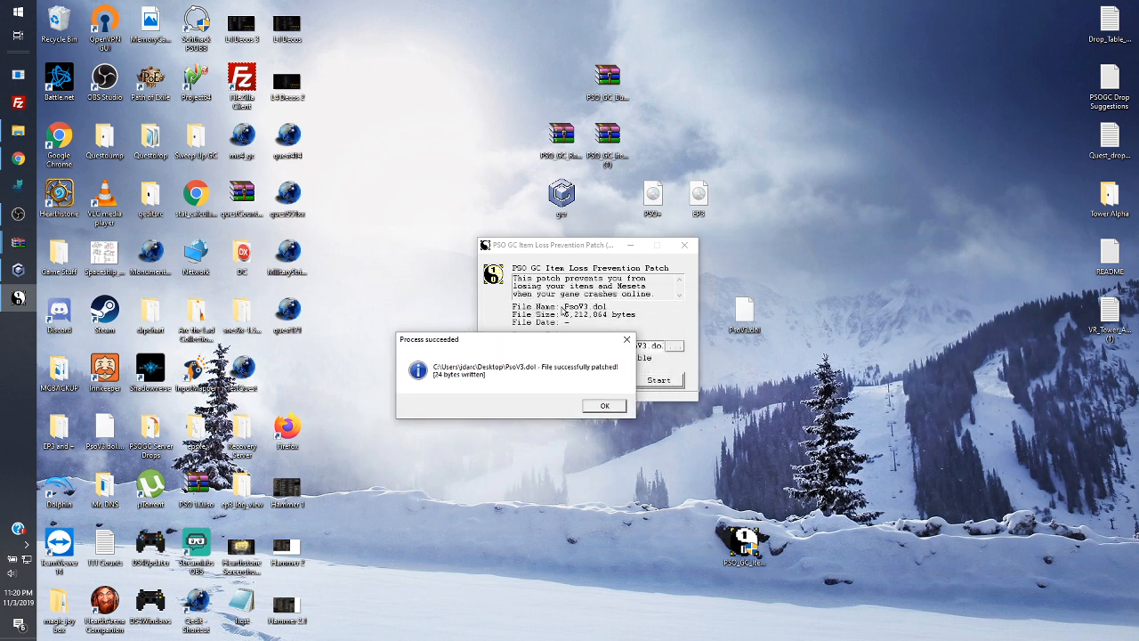
pyautogui.click(607, 406)
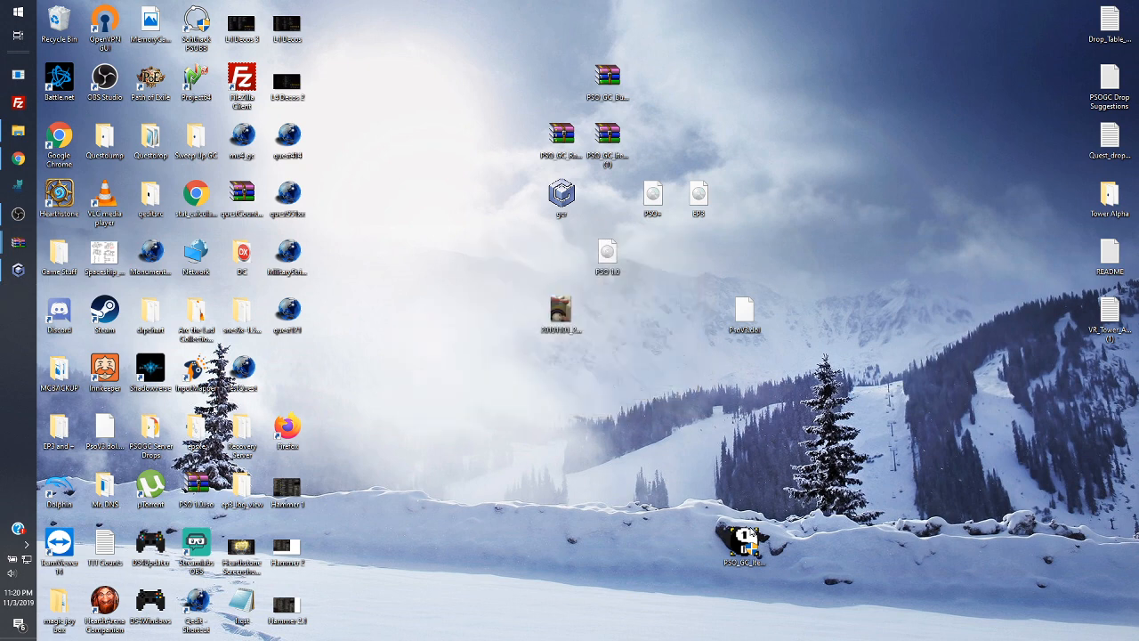
# Extract PSO_GC_Bugfix_Patch_US_1.00.exe from the PSO_GC_Bugfix_Patch.zip archive to an empty area of the desktop and close the archive
pyautogui.click(571, 144)
pyautogui.click(602, 76)
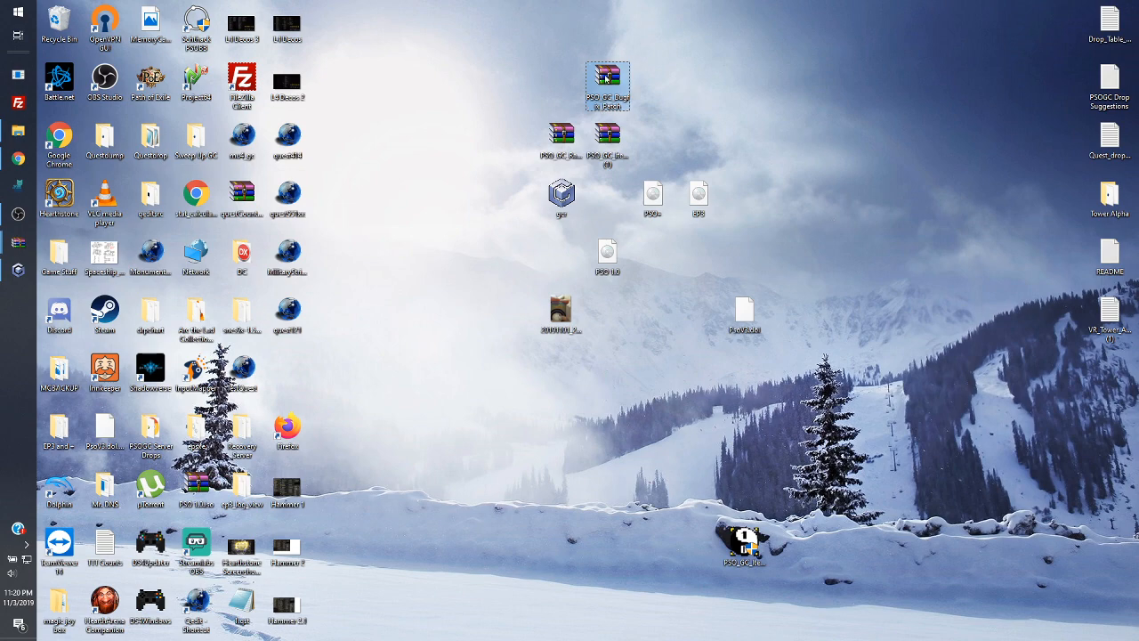
pyautogui.doubleClick(605, 78)
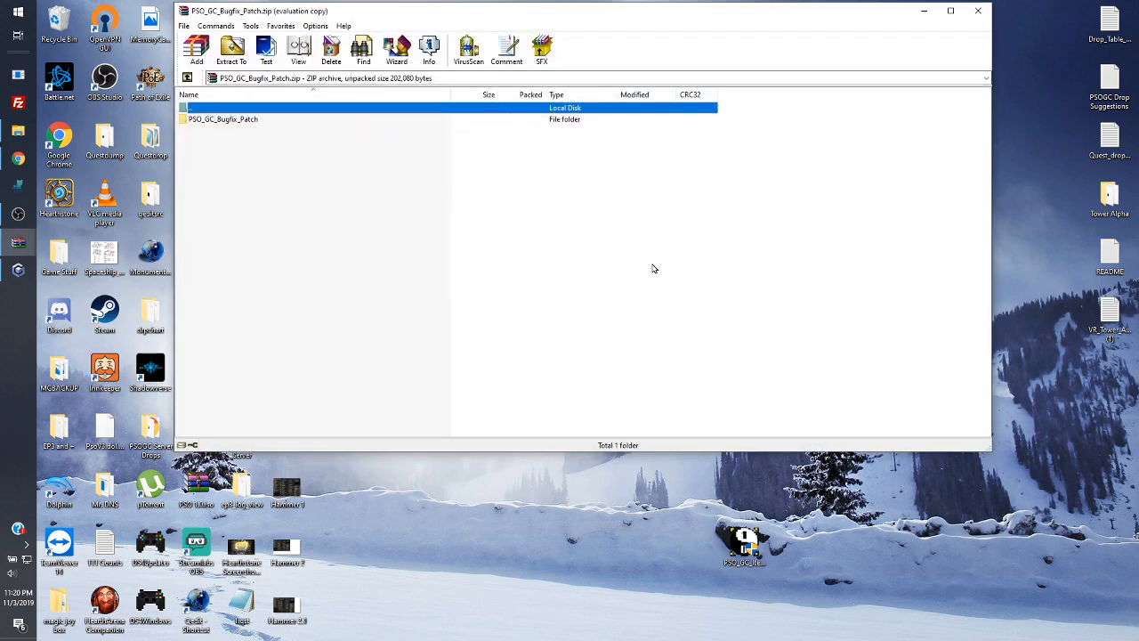
pyautogui.press('Escape')
pyautogui.doubleClick(559, 120)
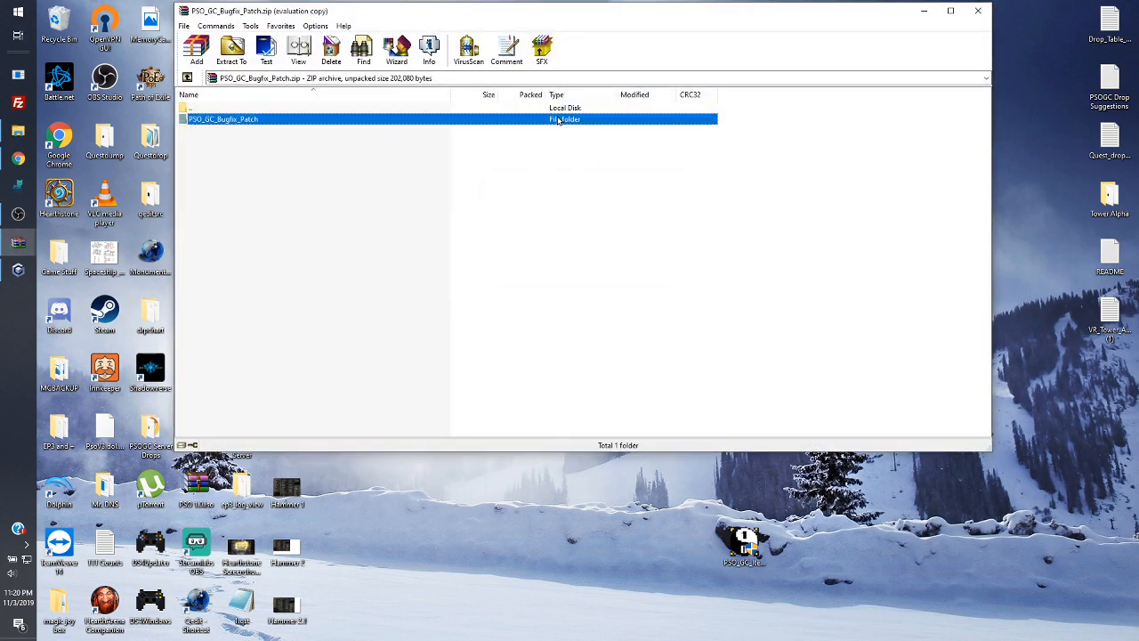
pyautogui.click(300, 188)
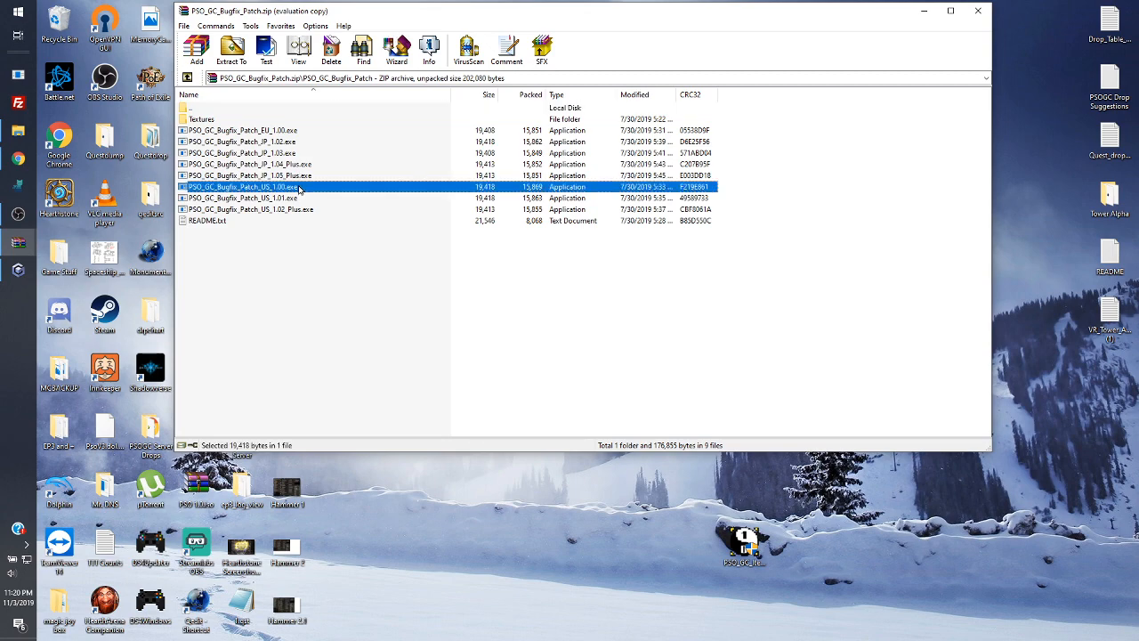
pyautogui.moveTo(300, 188); pyautogui.dragTo(610, 557)
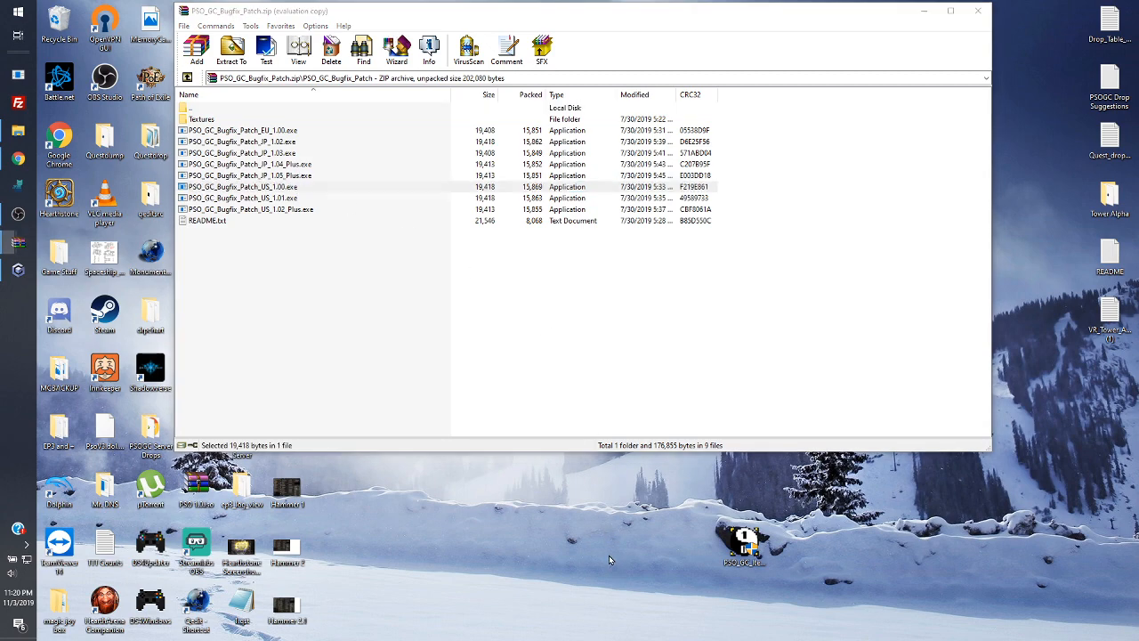
pyautogui.click(978, 11)
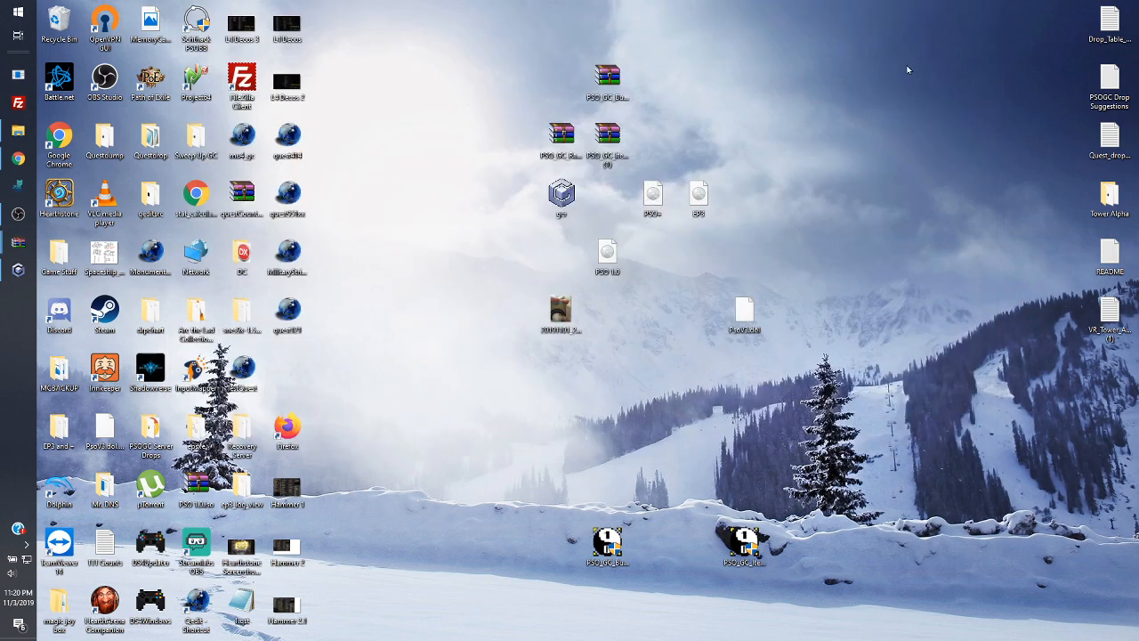
# Run the extracted US 1.00 bugfix patch on the desktop's PsoV3.dol with the backup option enabled
pyautogui.doubleClick(615, 538)
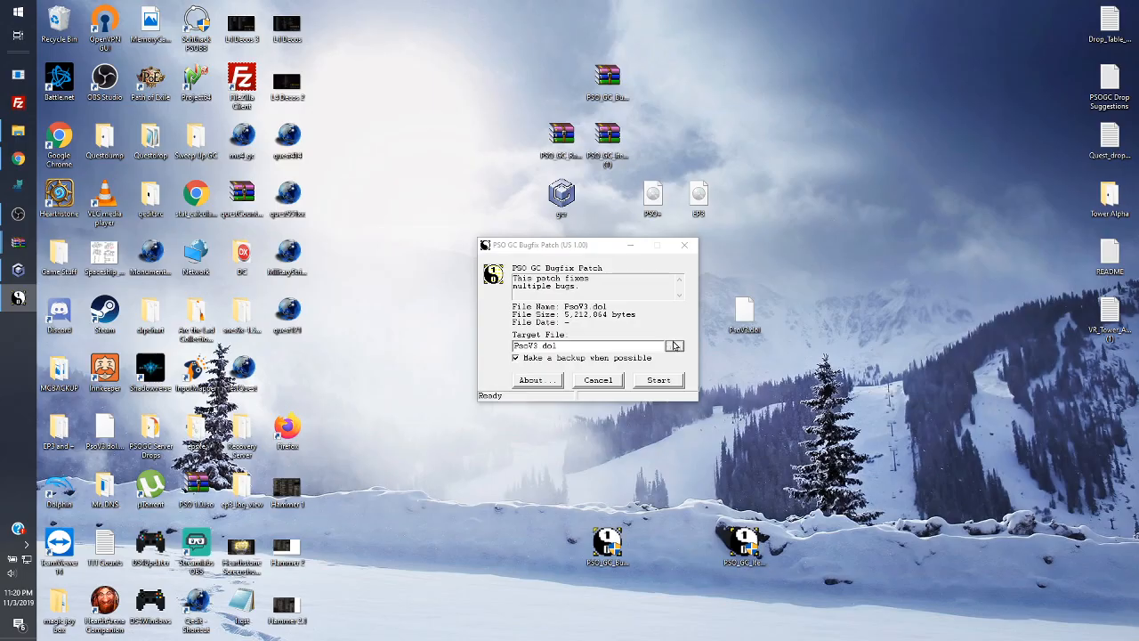
pyautogui.click(676, 345)
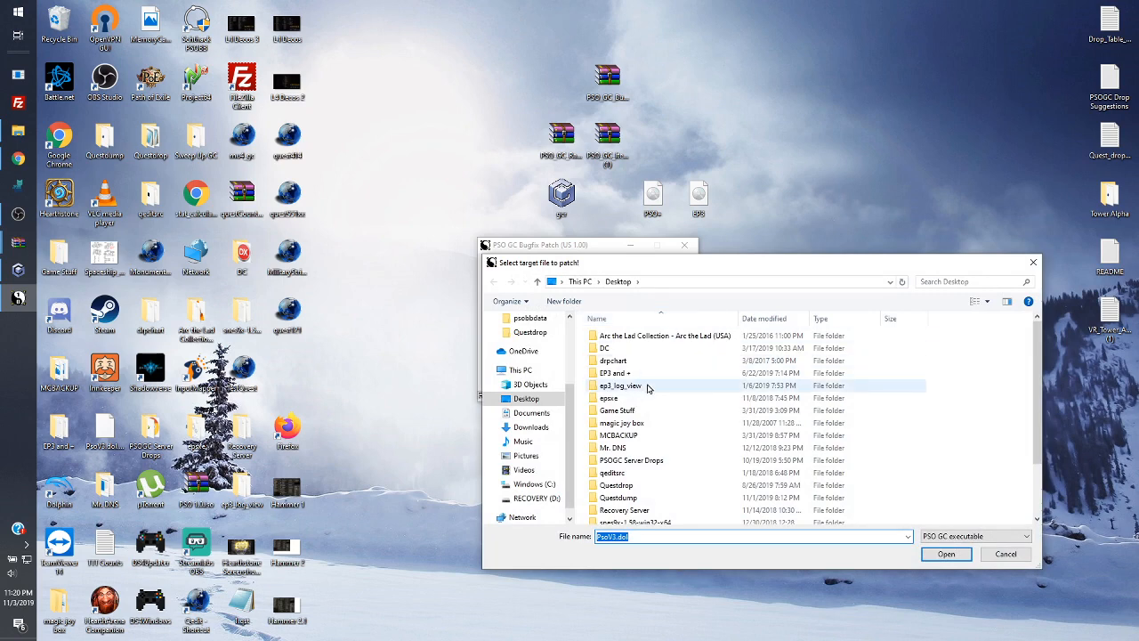
pyautogui.scroll(-2, 675, 499)
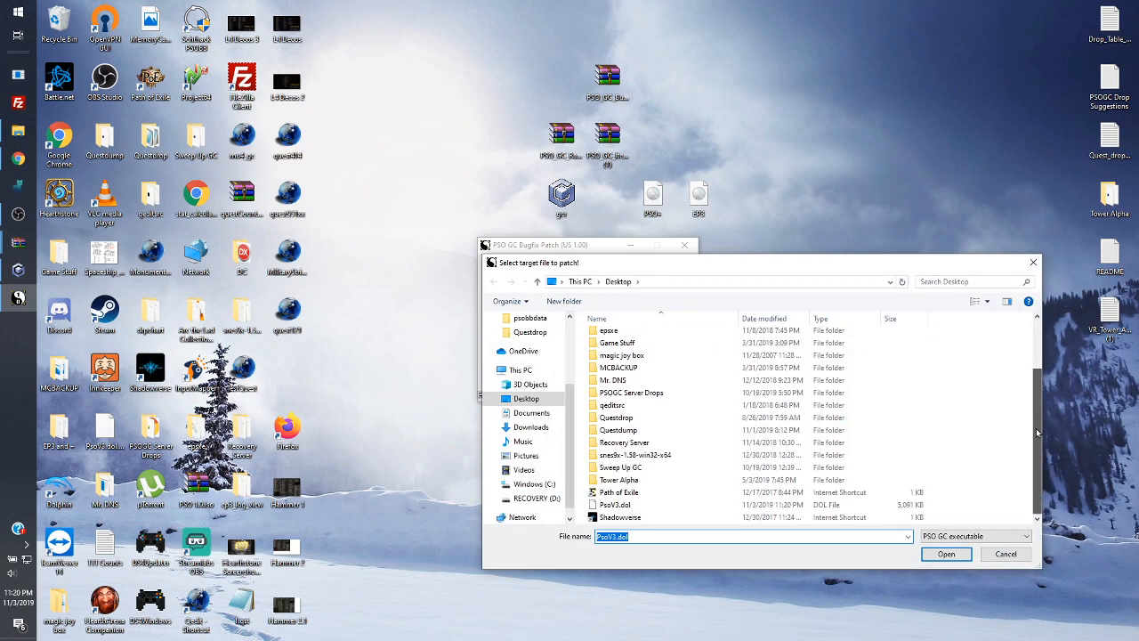
pyautogui.click(652, 506)
pyautogui.click(943, 553)
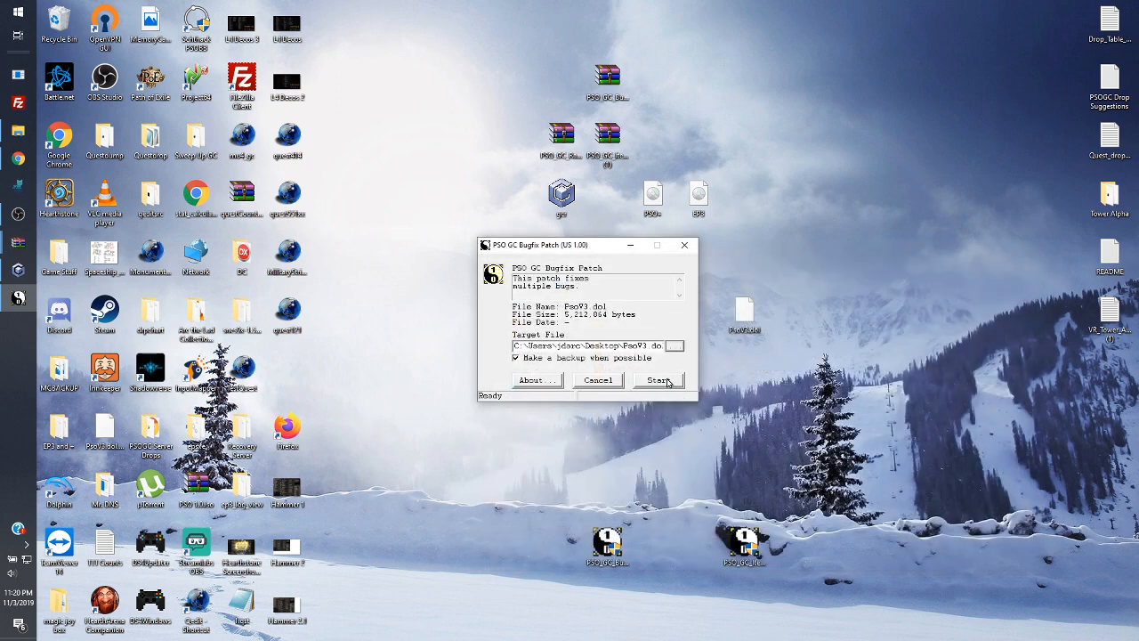
pyautogui.click(658, 380)
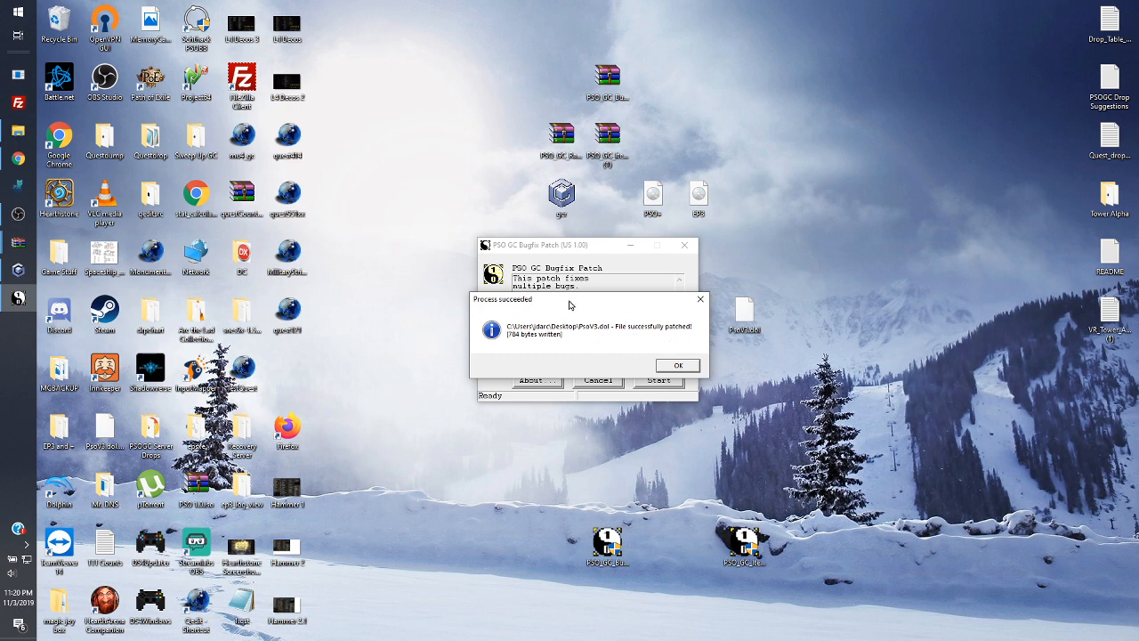
pyautogui.click(677, 364)
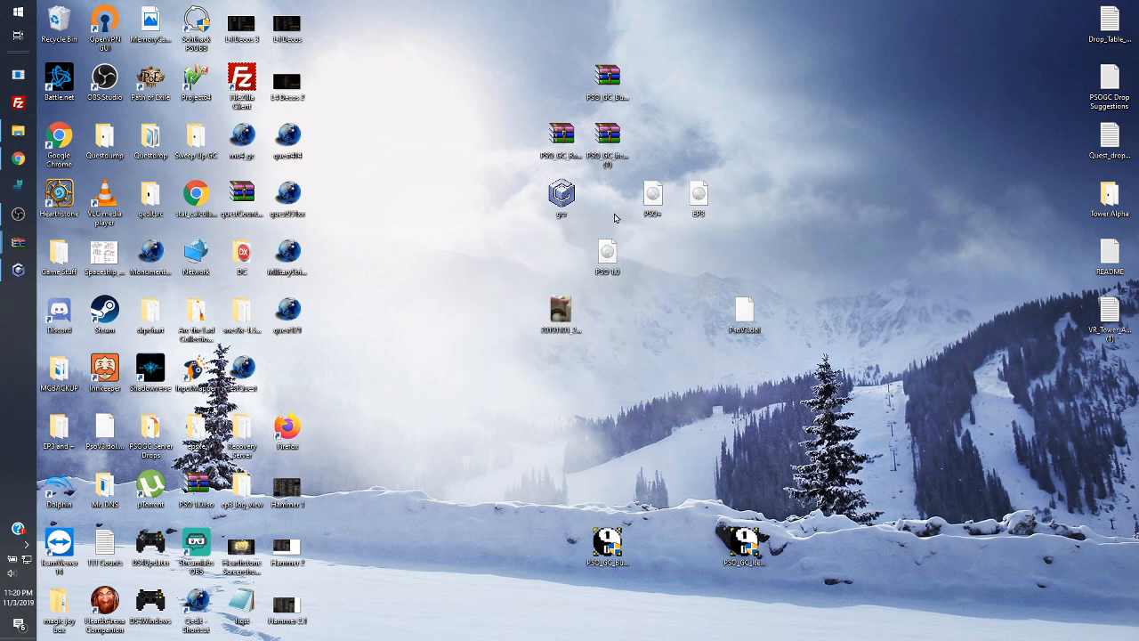
# Extract PSO_GC_Rain_Patch_US_1.00.exe from the PSO_GC_Rain_Patch zip archive to an empty area of the desktop and minimize the archive
pyautogui.doubleClick(564, 143)
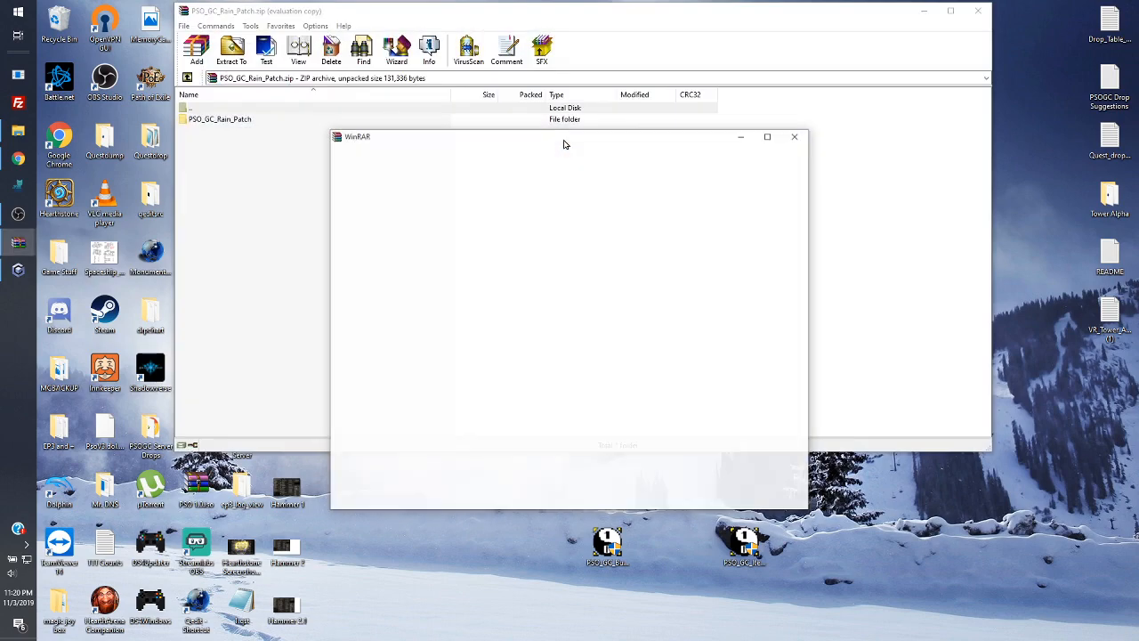
pyautogui.click(797, 134)
pyautogui.doubleClick(476, 122)
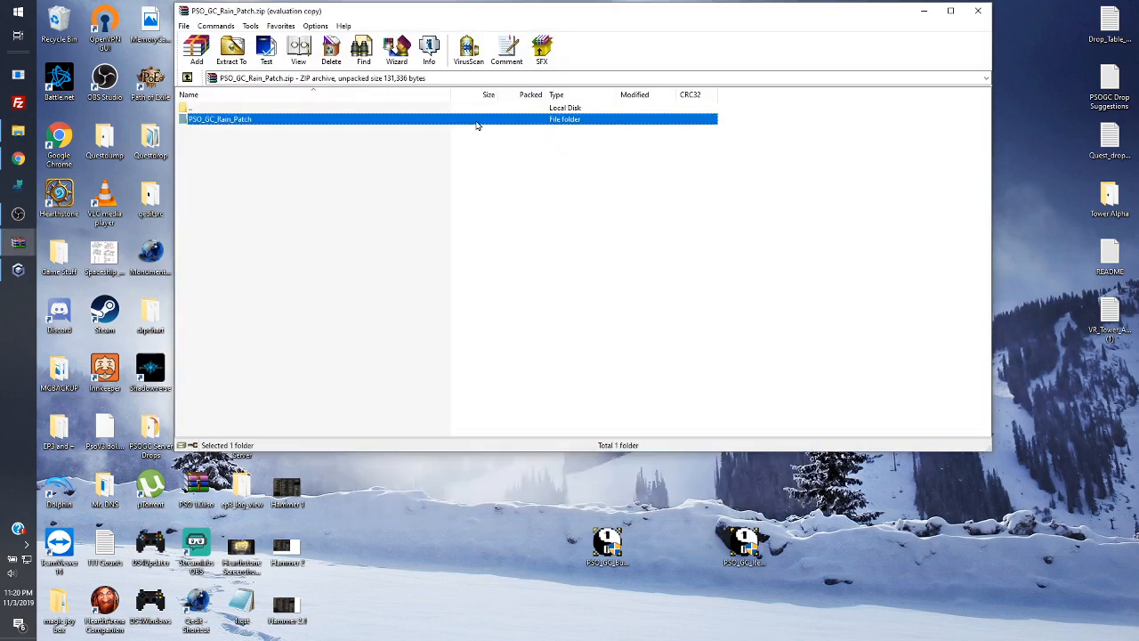
pyautogui.click(270, 164)
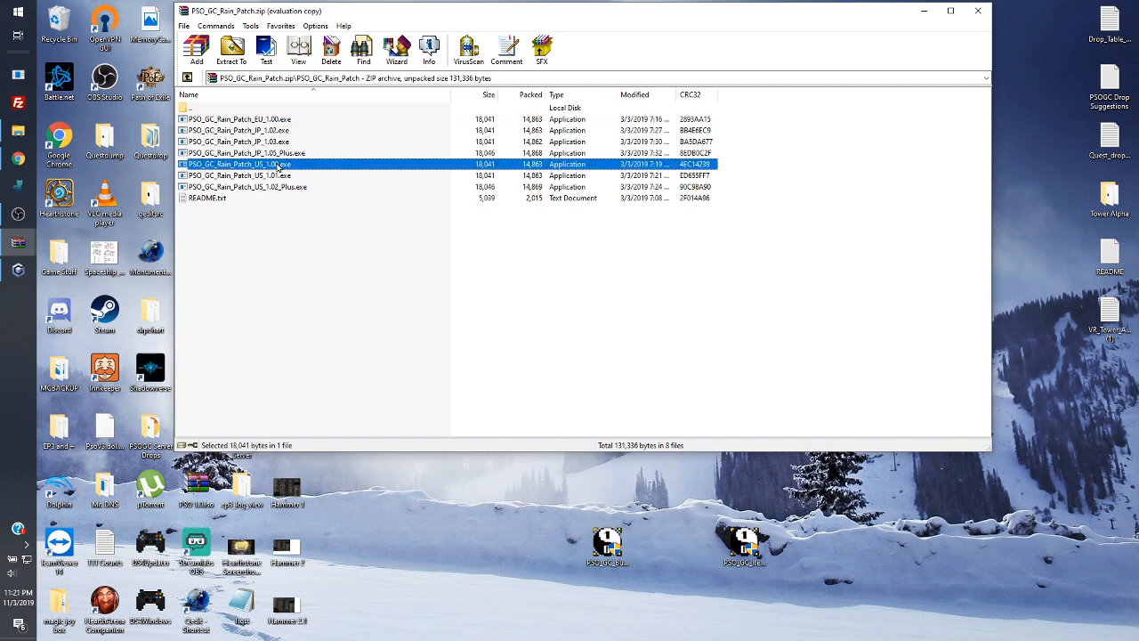
pyautogui.moveTo(278, 168); pyautogui.dragTo(525, 527)
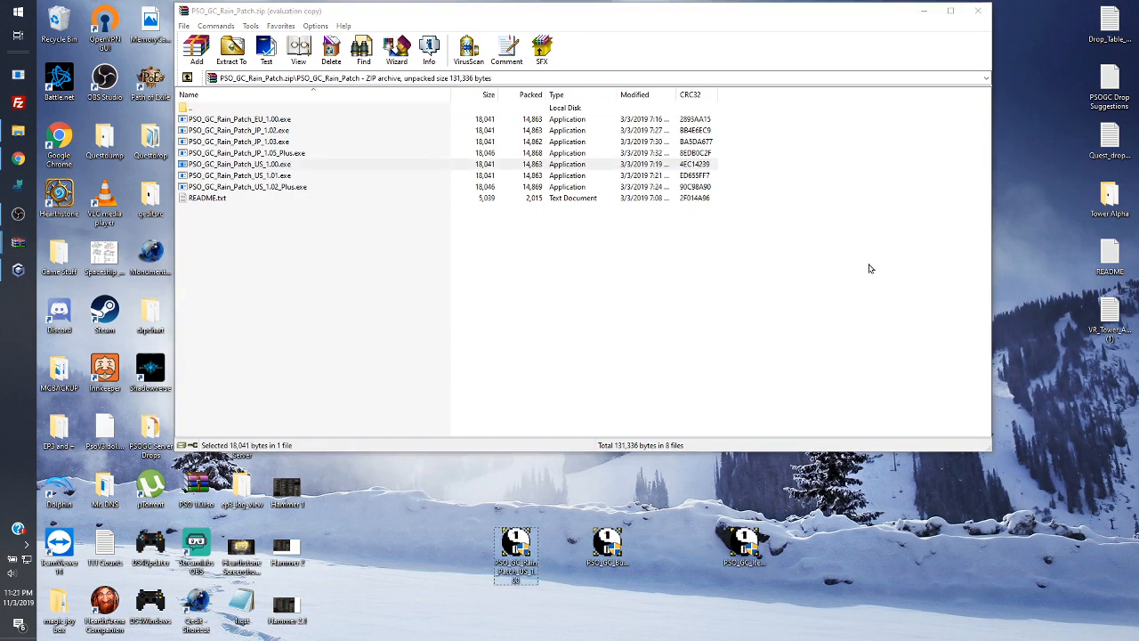
pyautogui.click(924, 11)
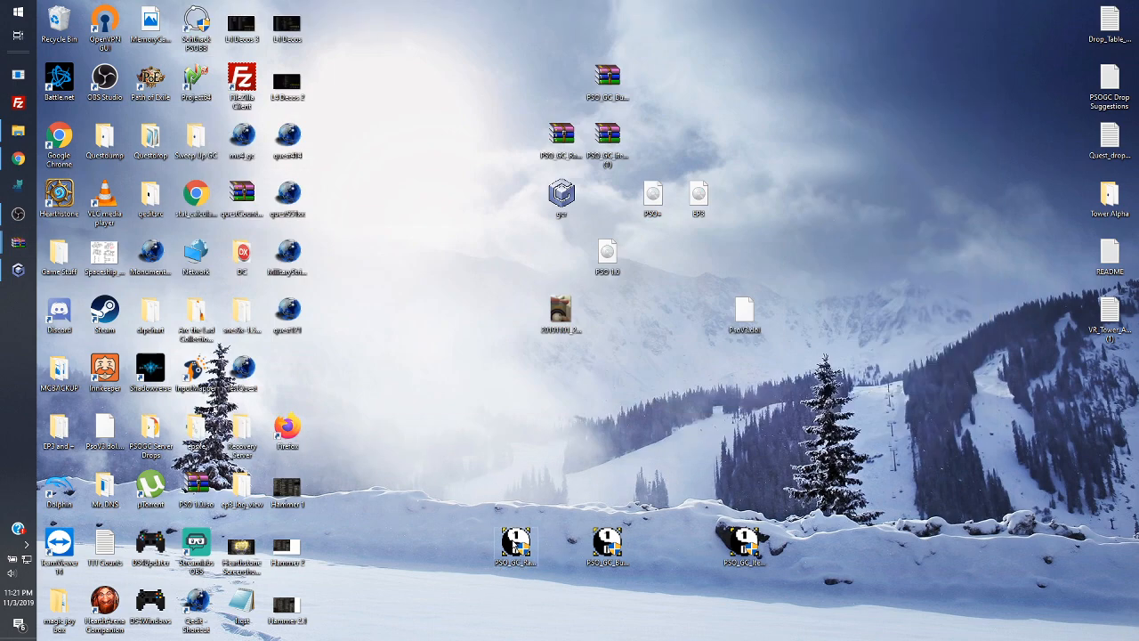
# Run the extracted US 1.00 rain patch on the desktop's PsoV3.dol with the backup option enabled
pyautogui.doubleClick(514, 545)
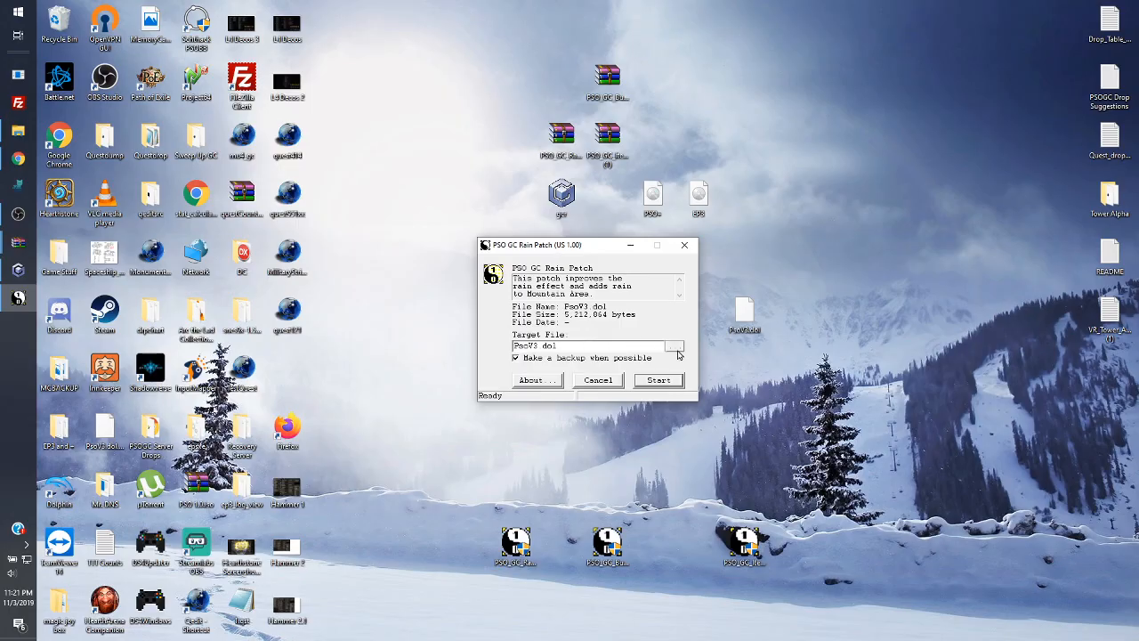
pyautogui.click(676, 349)
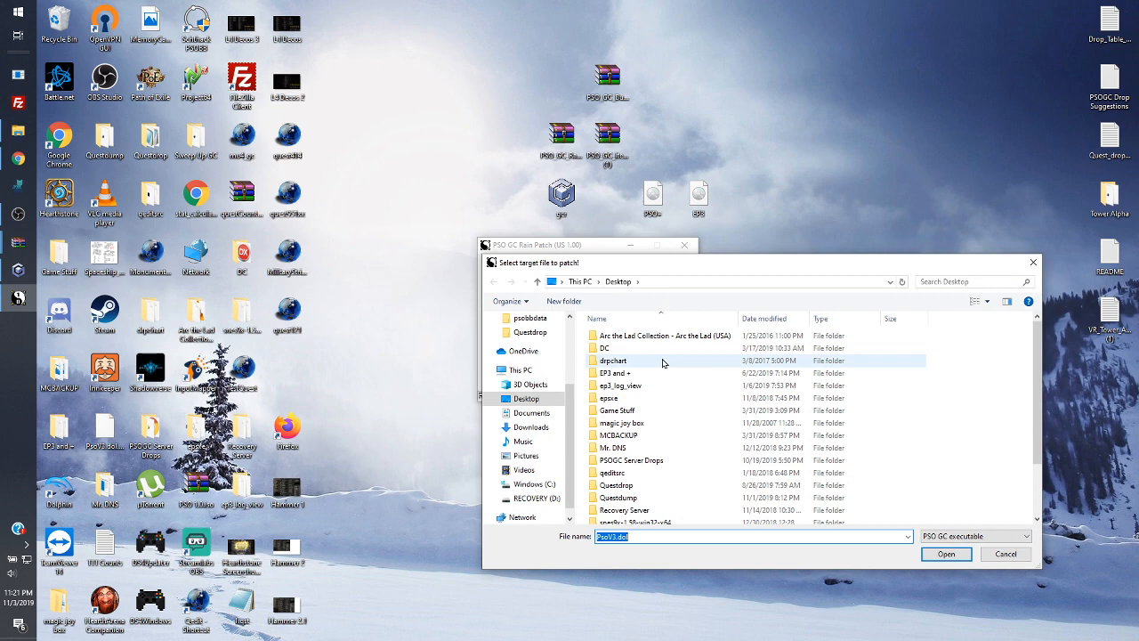
pyautogui.scroll(-3, 712, 382)
pyautogui.click(615, 504)
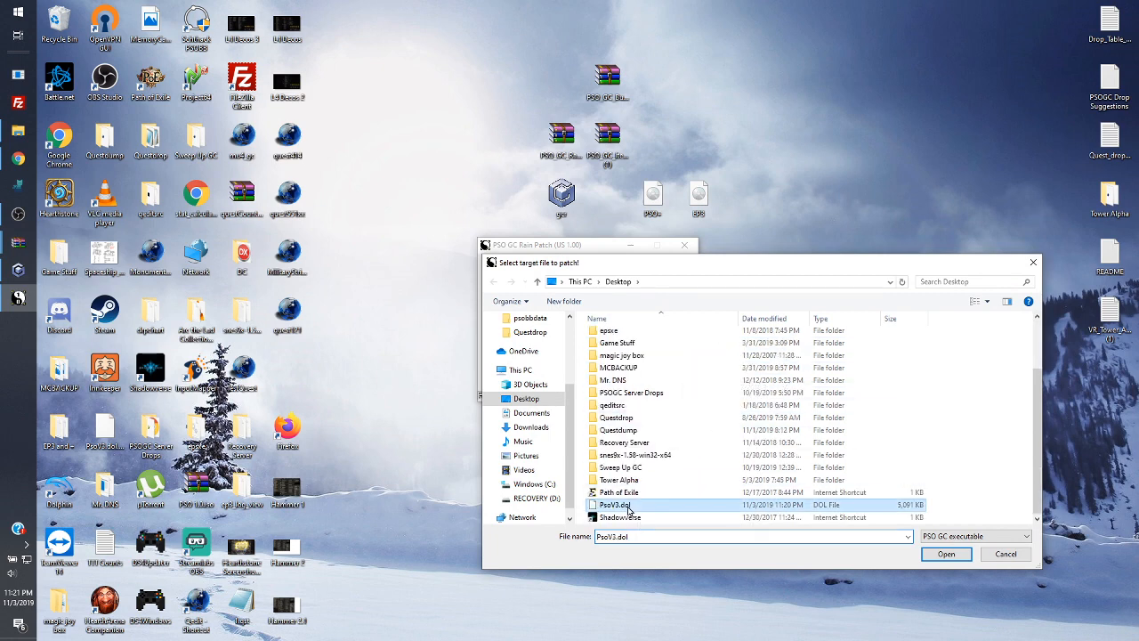
pyautogui.click(945, 553)
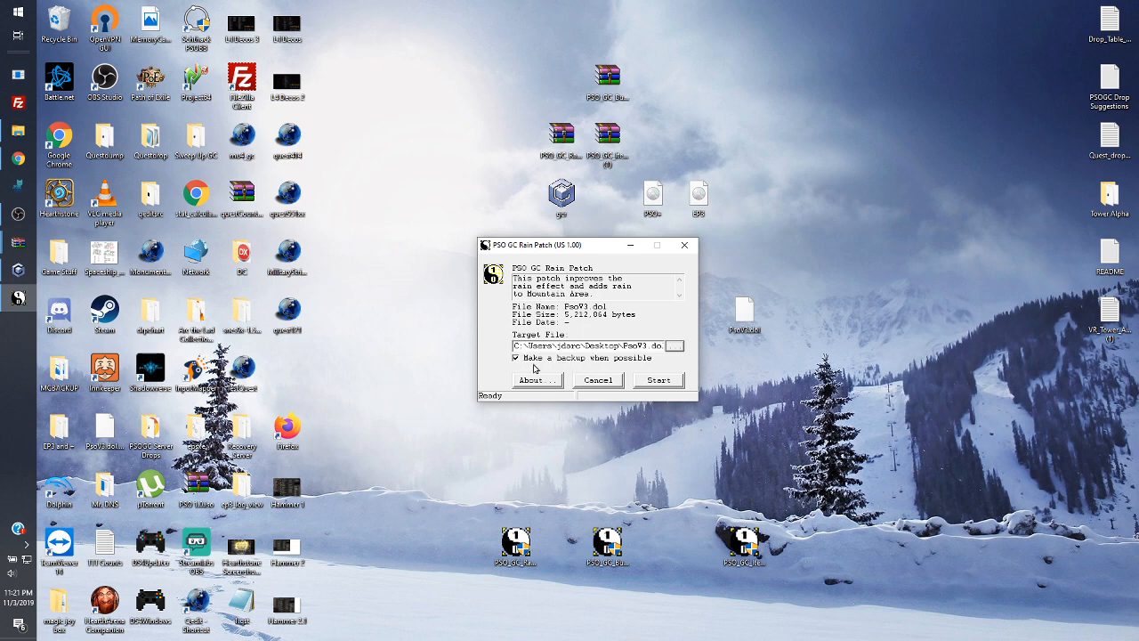
pyautogui.click(115, 448)
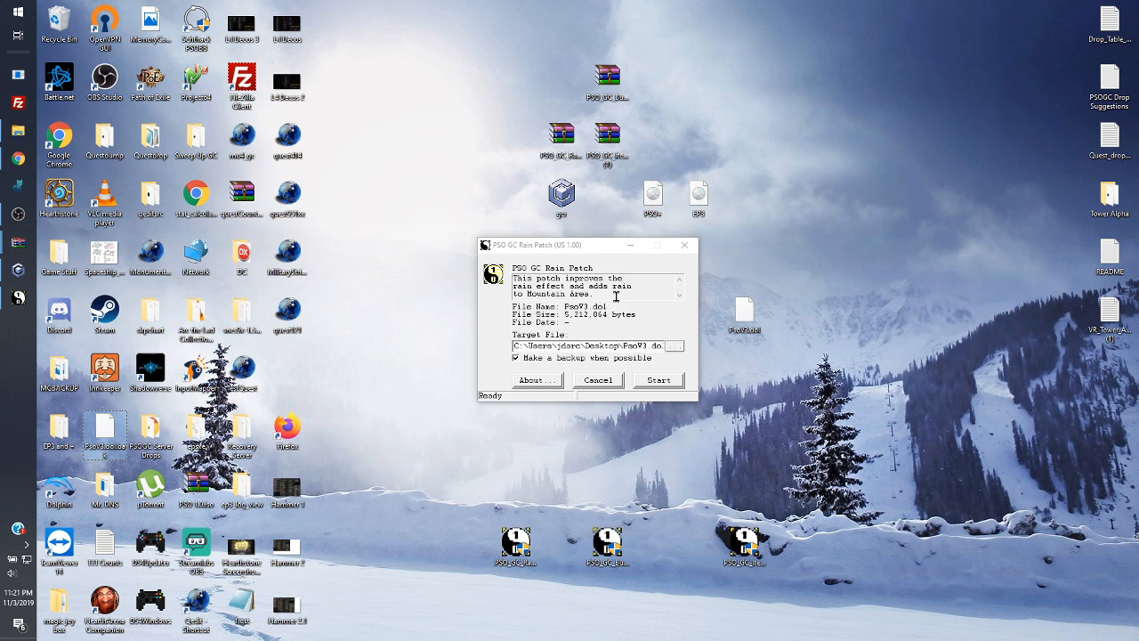
pyautogui.click(673, 377)
pyautogui.click(681, 365)
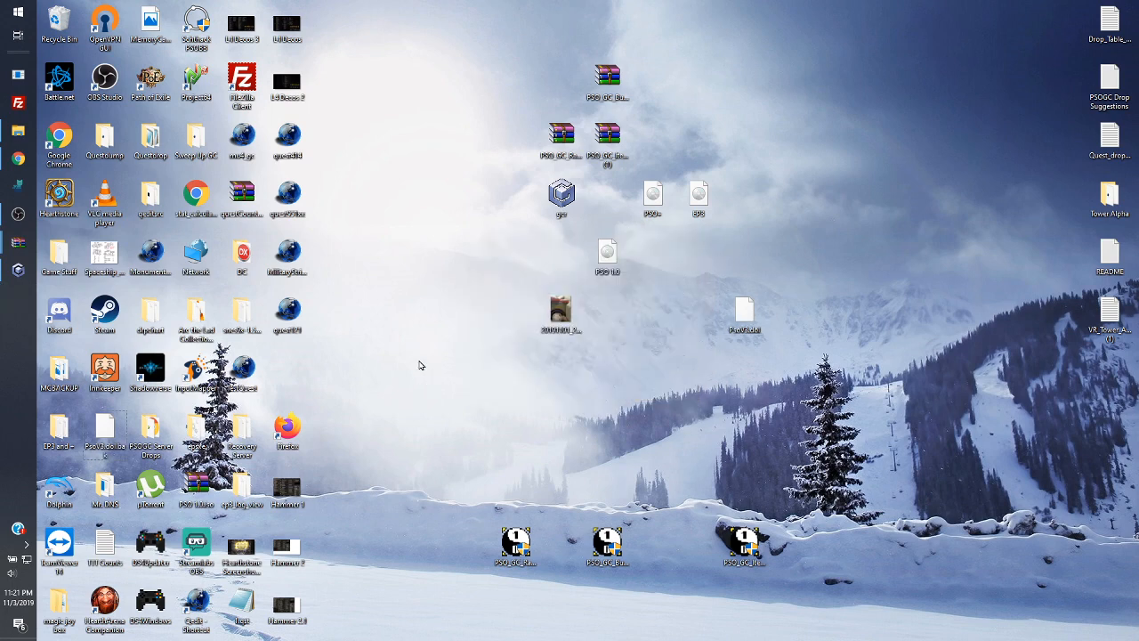
# Switch to GCRebuilder, import the patched PsoV3.dol from the desktop over the image's PsoV3.dol, and close the program
pyautogui.moveTo(18, 273)
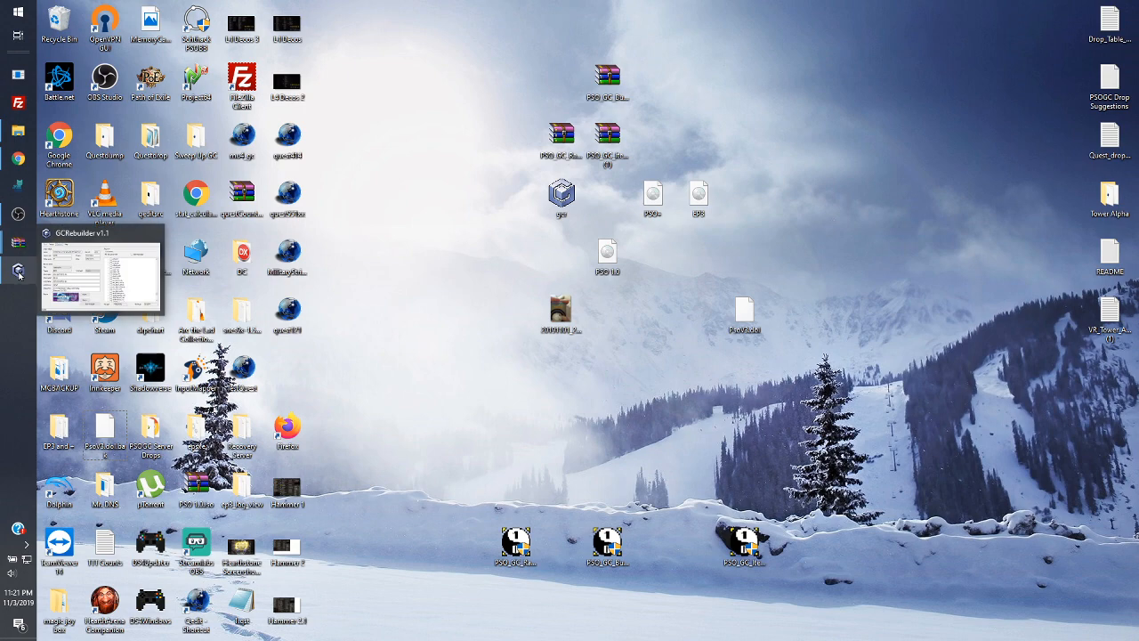
pyautogui.click(19, 272)
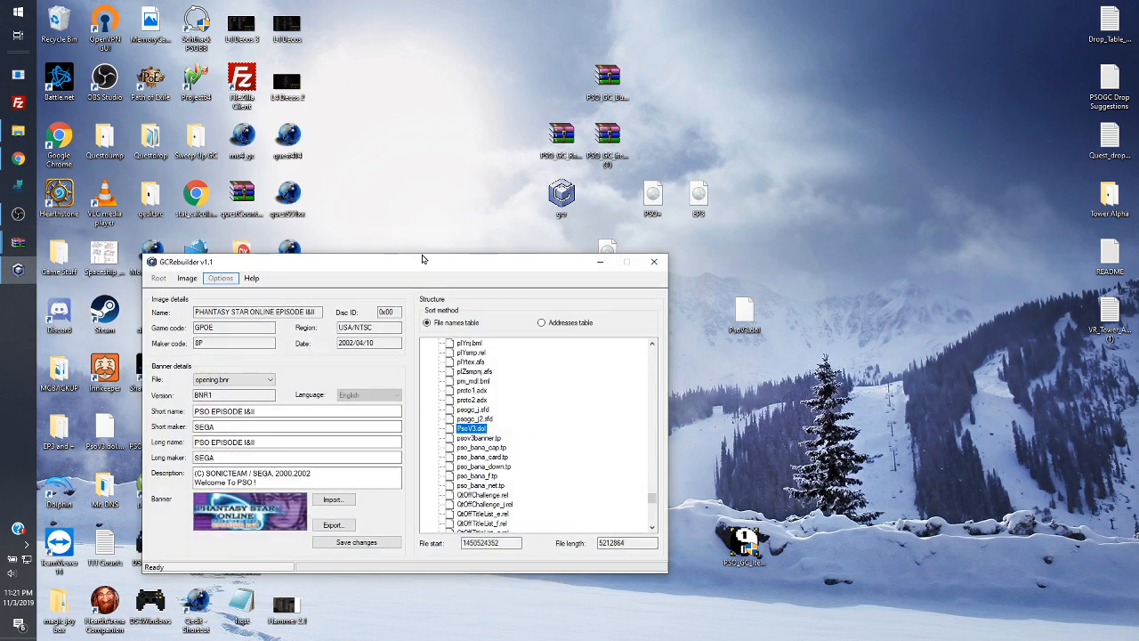
pyautogui.moveTo(429, 261); pyautogui.dragTo(492, 181)
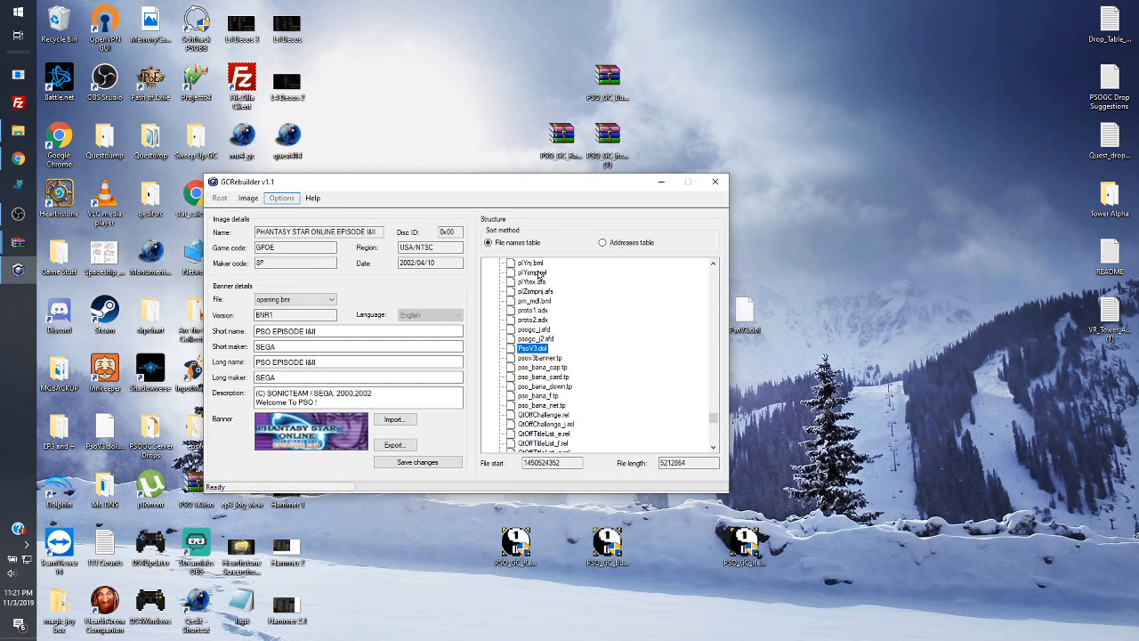
pyautogui.rightClick(539, 349)
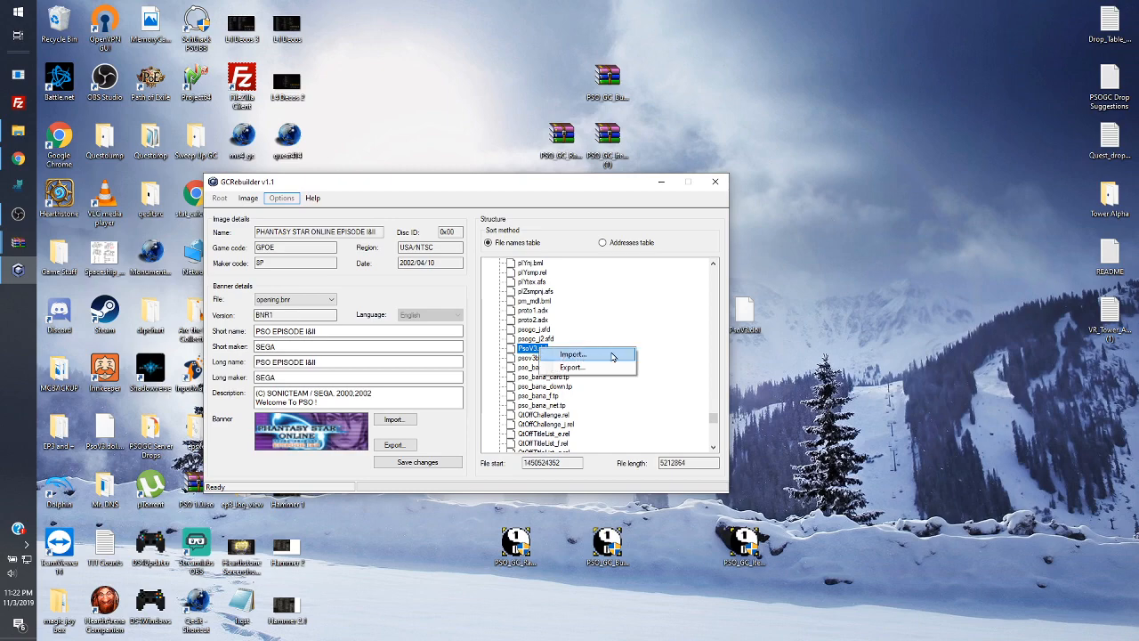
pyautogui.click(573, 354)
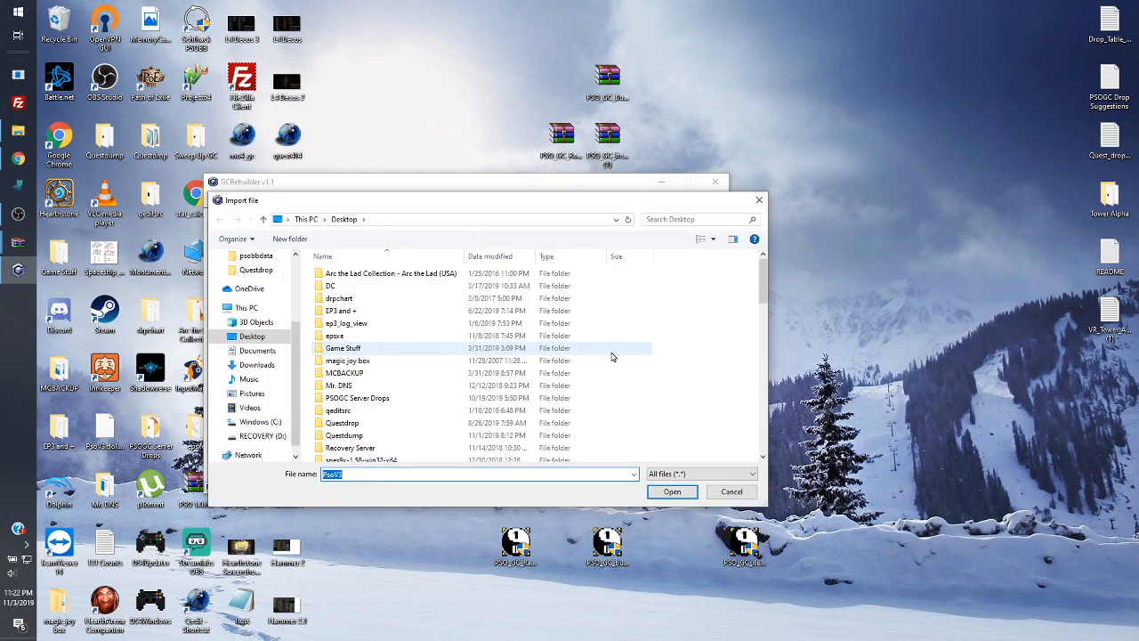
pyautogui.scroll(-8, 503, 345)
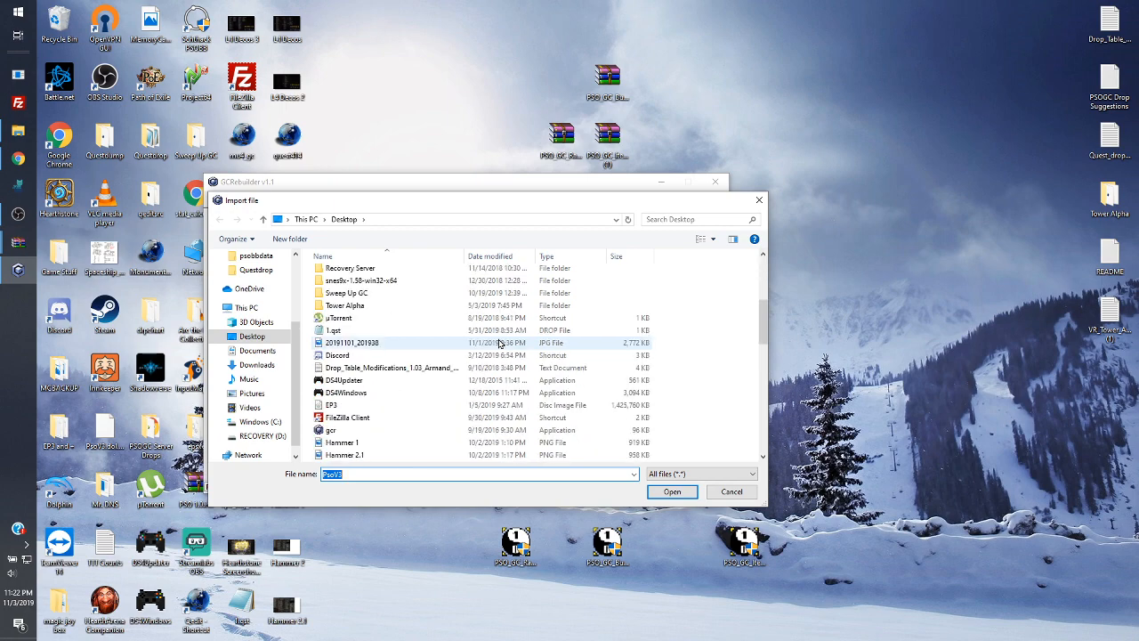
pyautogui.scroll(-5, 498, 344)
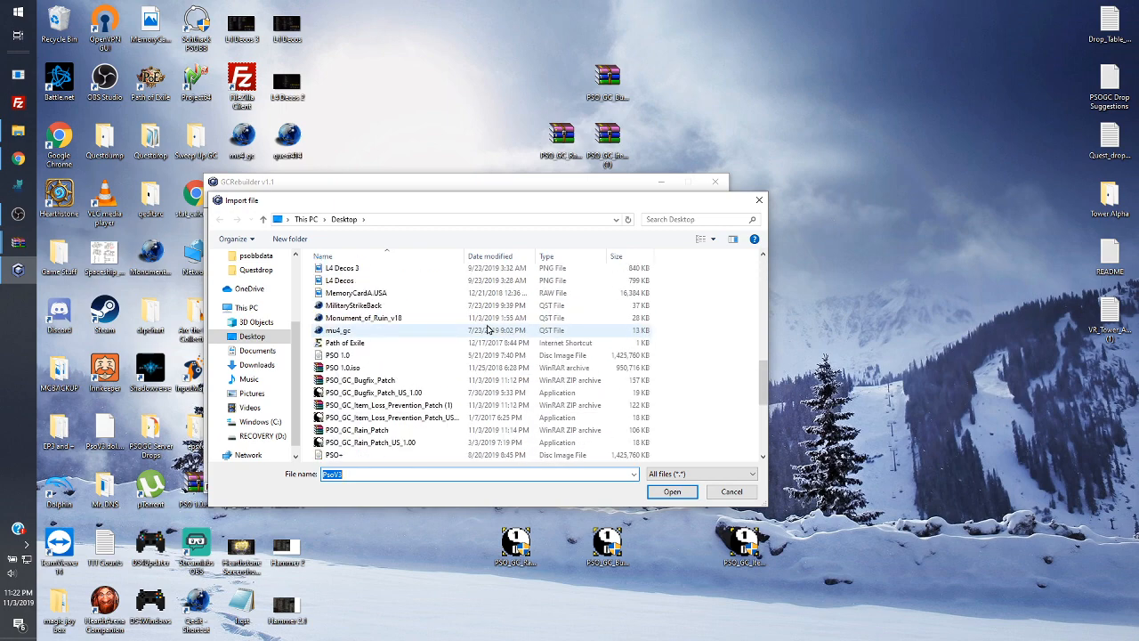
pyautogui.scroll(-5, 488, 330)
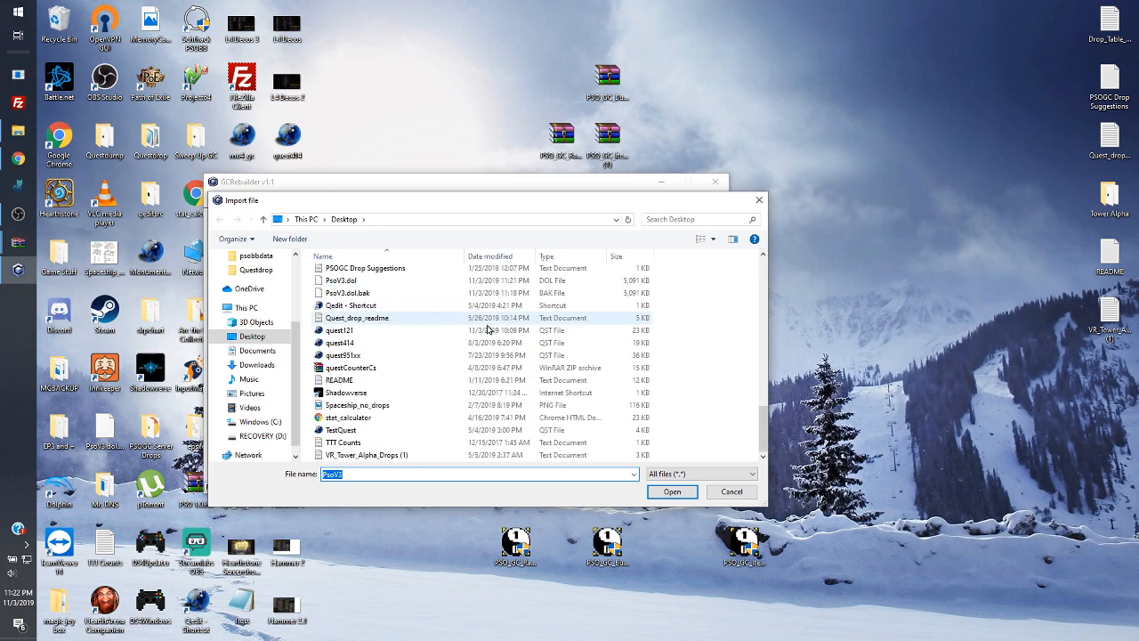
pyautogui.click(356, 281)
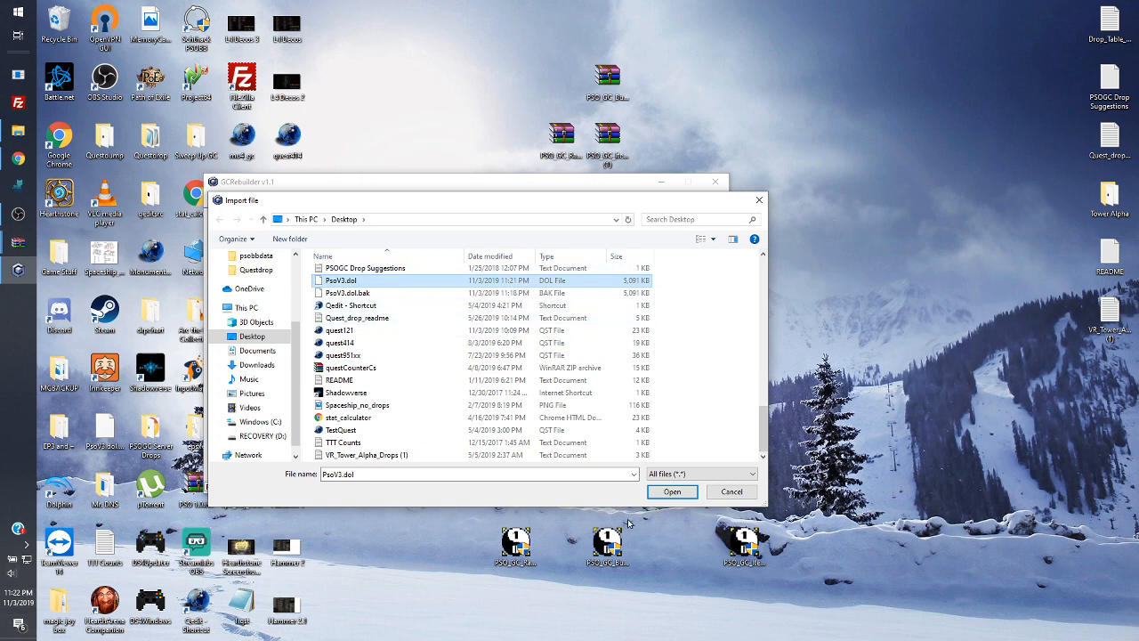
pyautogui.click(671, 492)
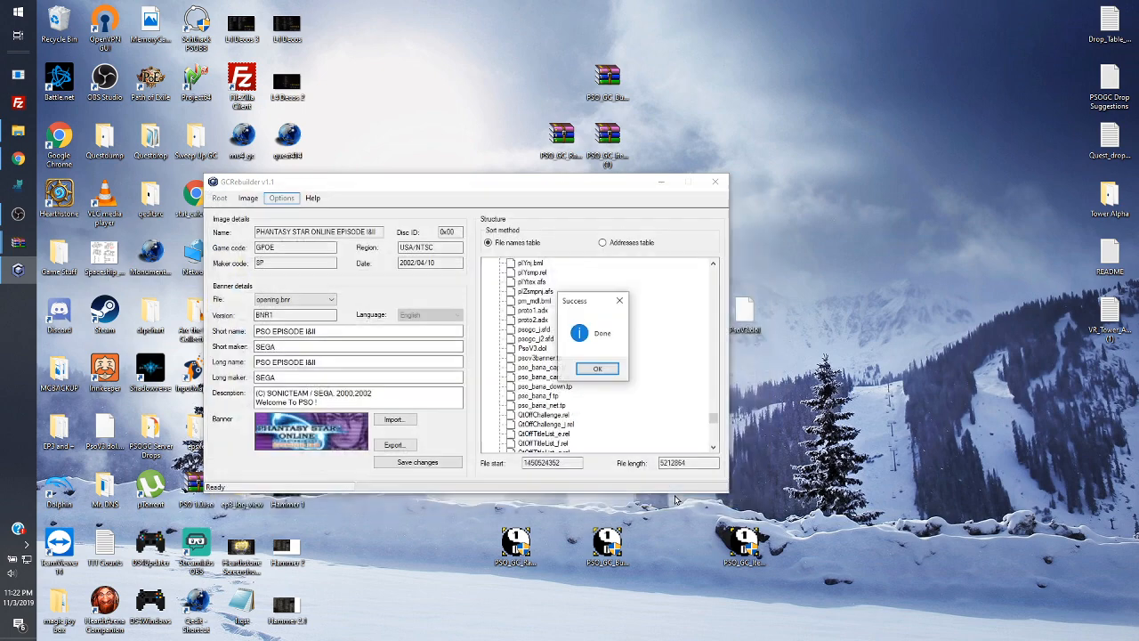
pyautogui.click(598, 370)
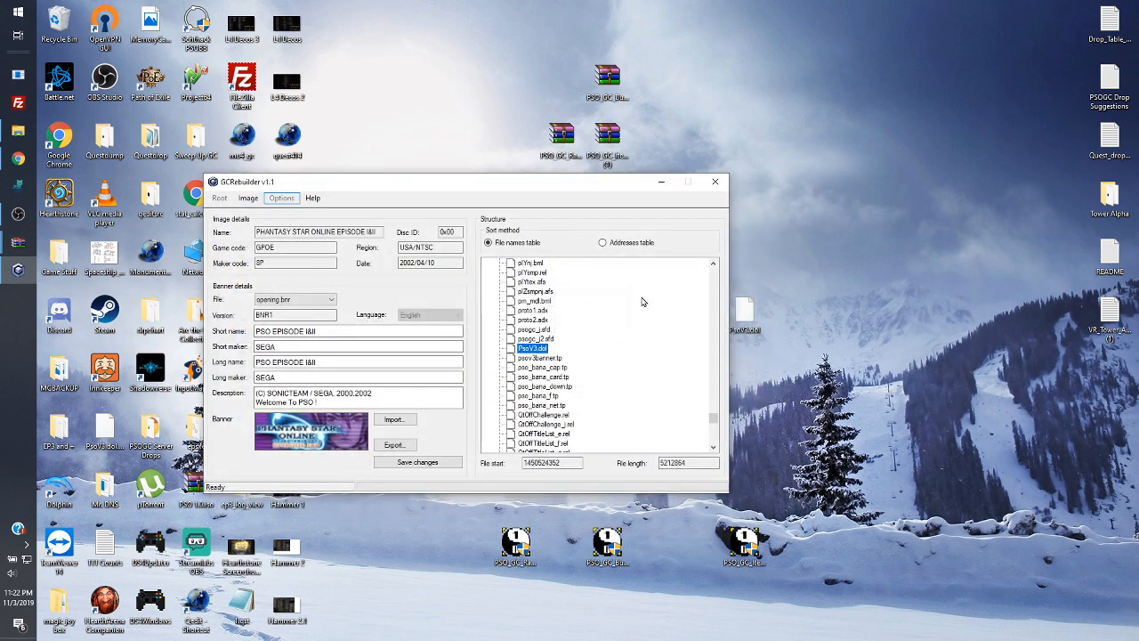
pyautogui.click(714, 183)
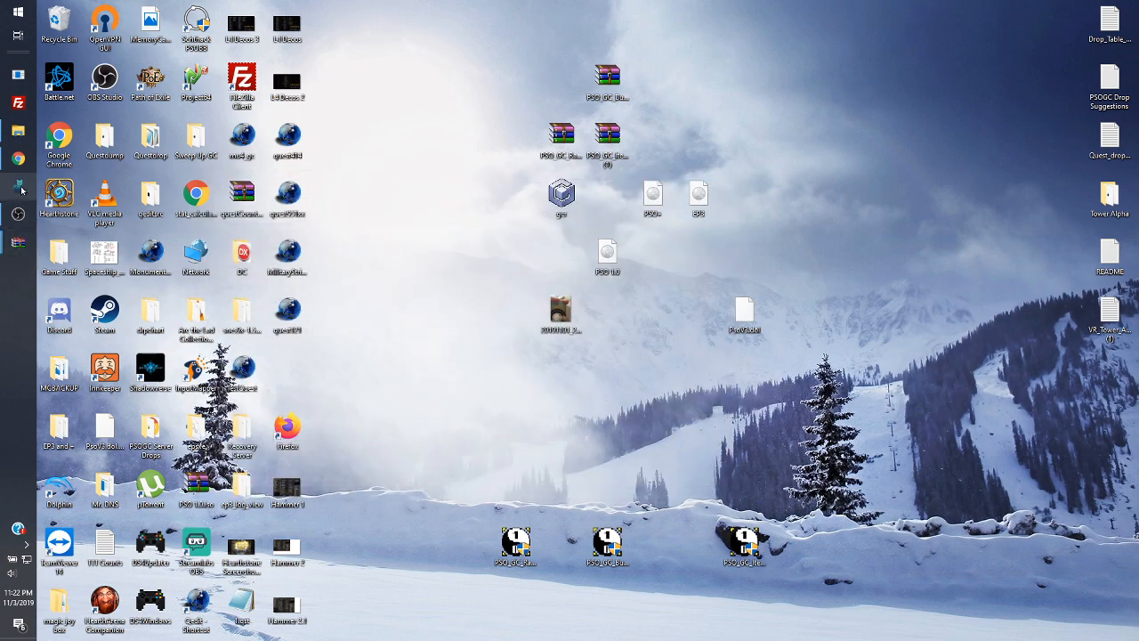
pyautogui.moveTo(17, 213)
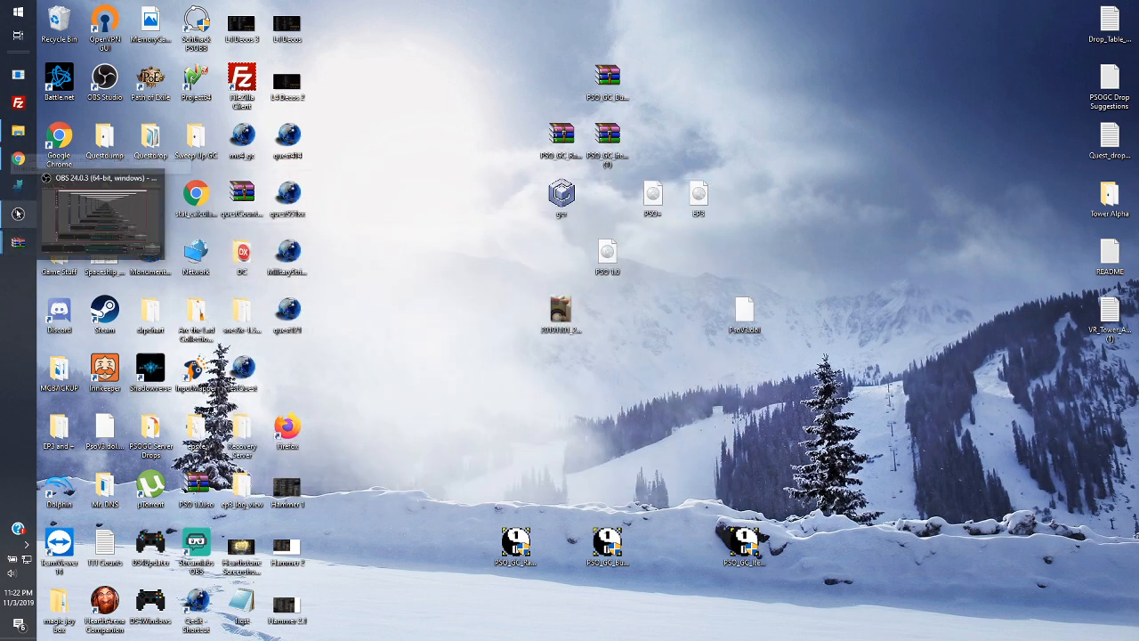
pyautogui.click(17, 214)
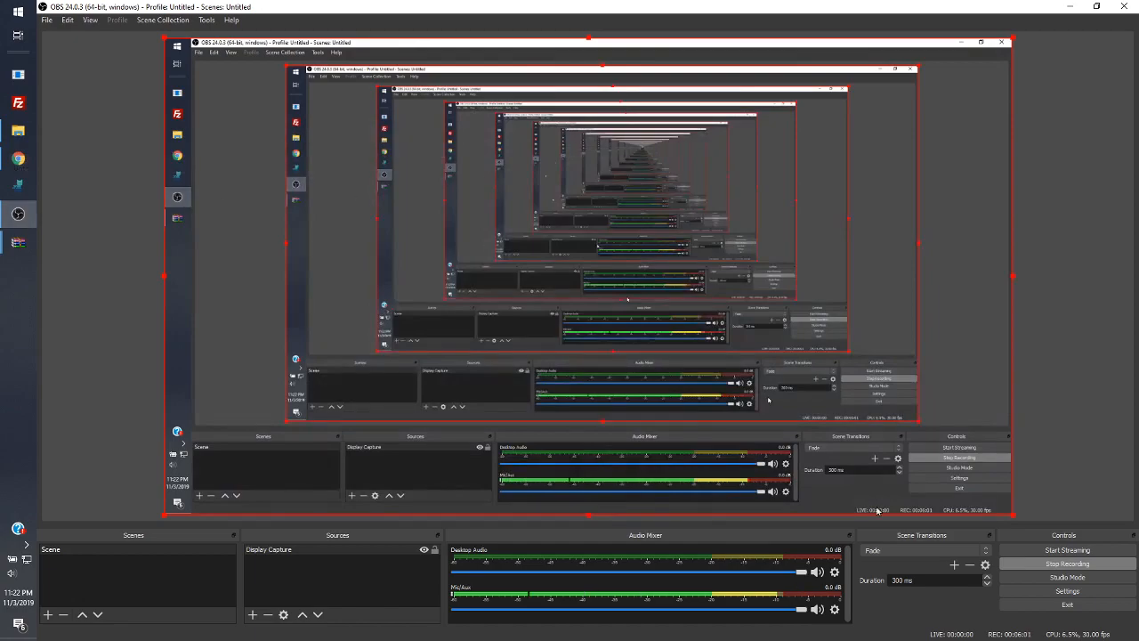